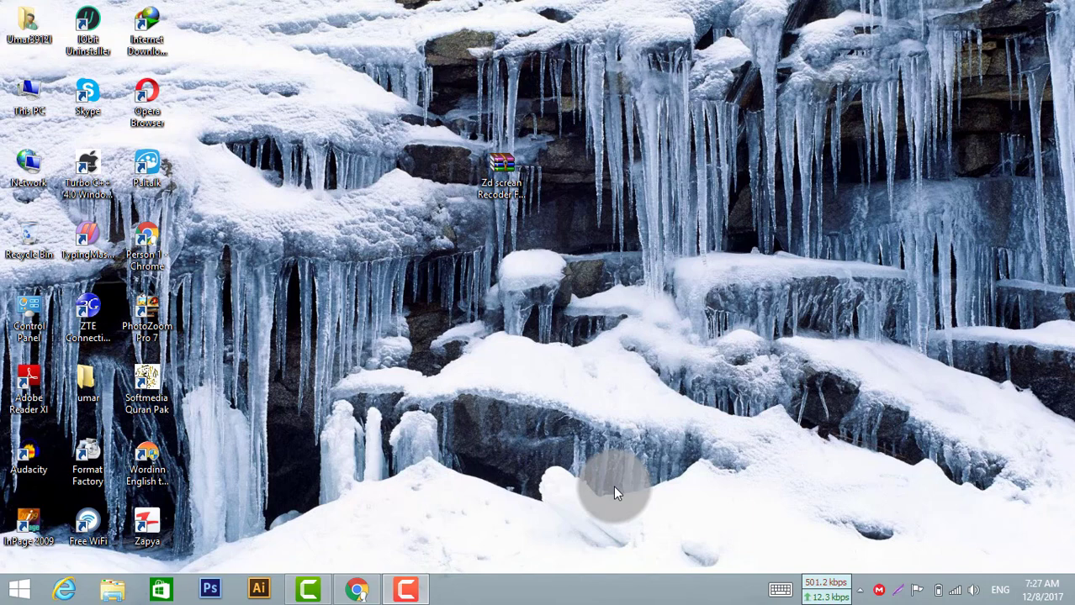
# Step: In Chrome, open the ZD Soft – Screen Recorder 11.0.2 blog post, view its MEGA download page, and return to the desktop
pyautogui.click(359, 591)
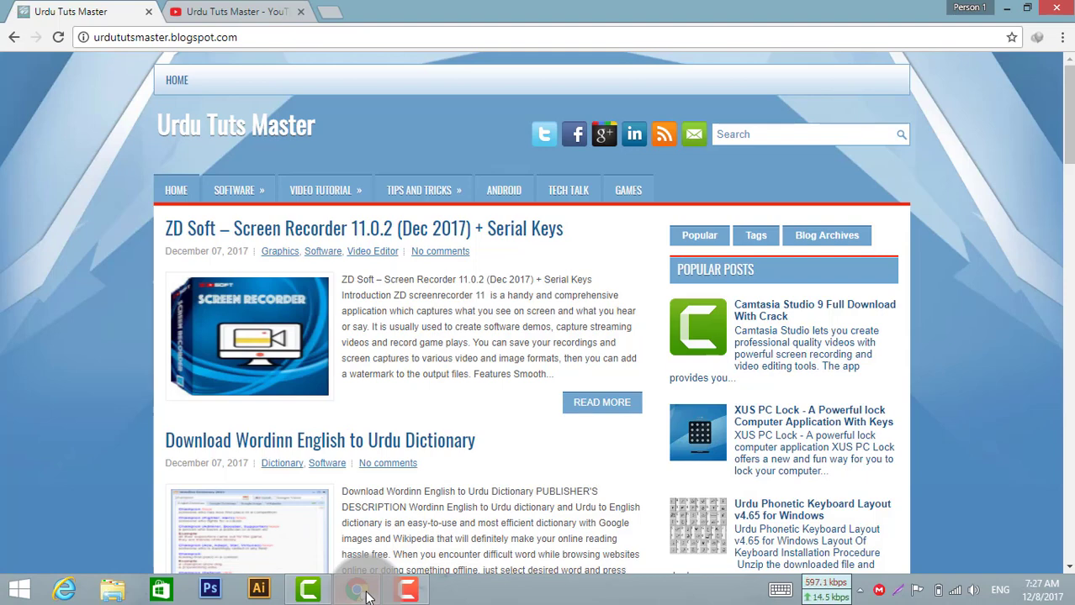
pyautogui.click(368, 234)
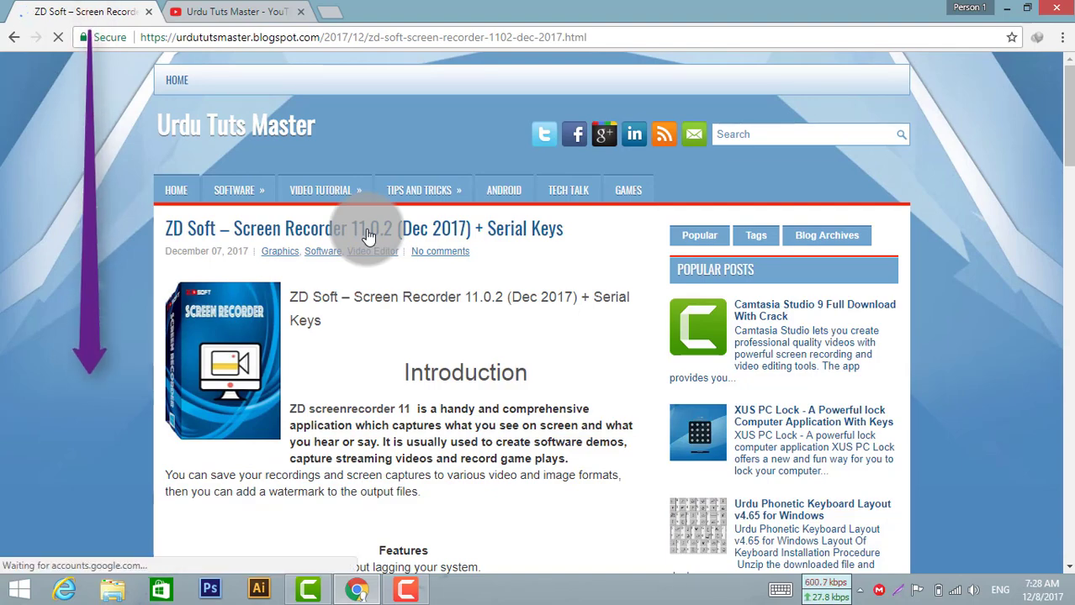
pyautogui.moveTo(1066, 99); pyautogui.dragTo(1005, 225)
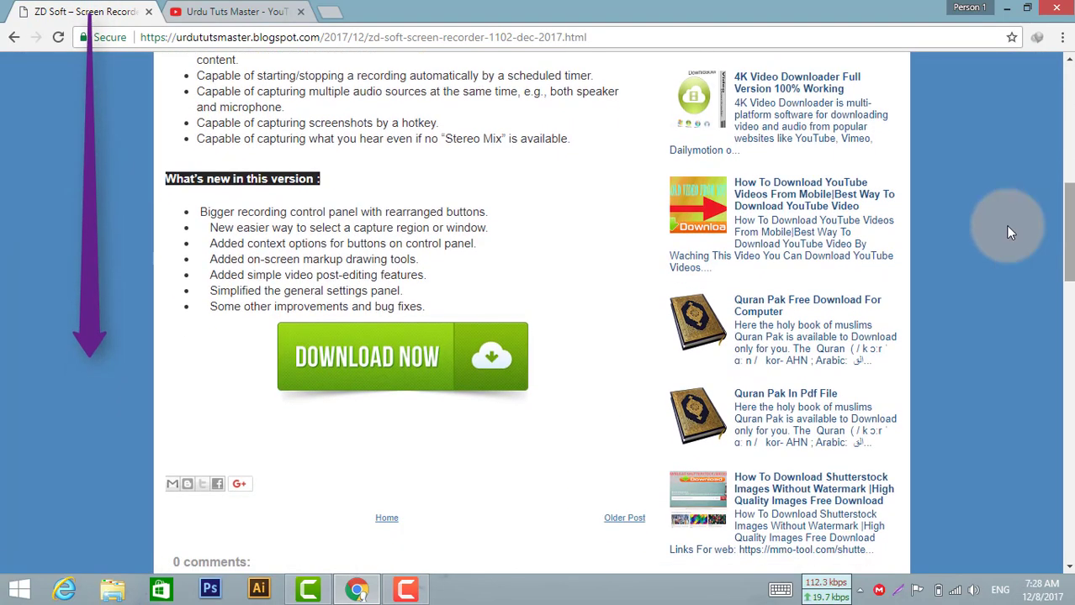
pyautogui.click(375, 359)
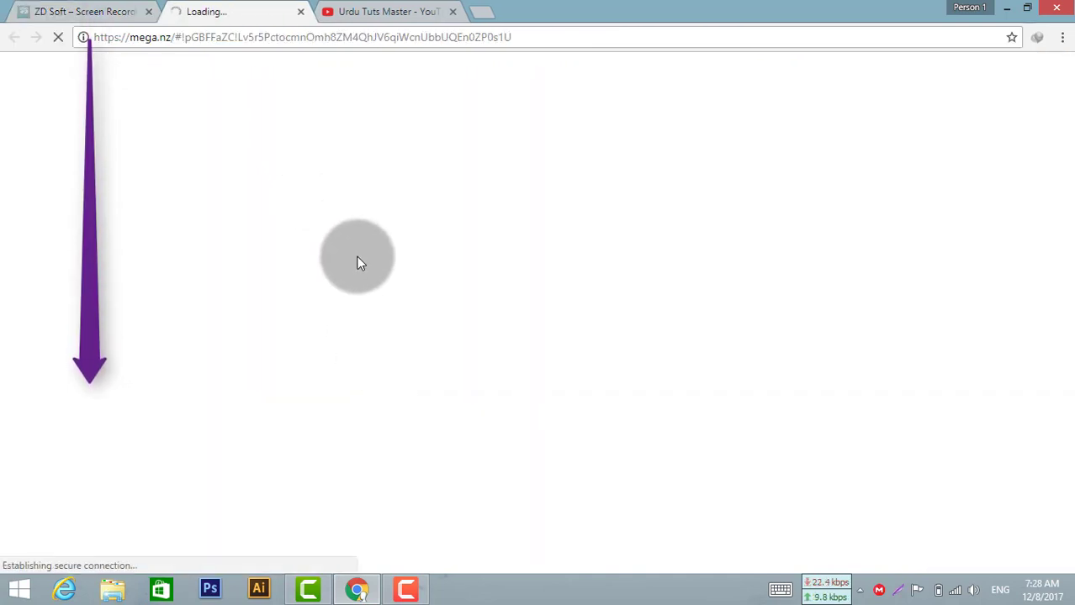
pyautogui.click(301, 13)
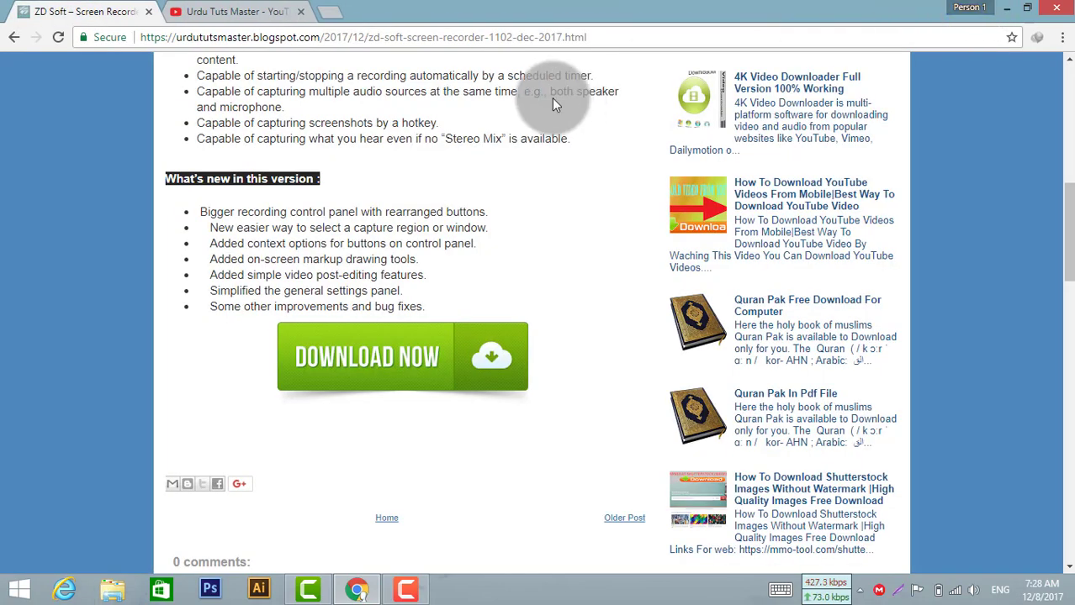
pyautogui.click(1007, 7)
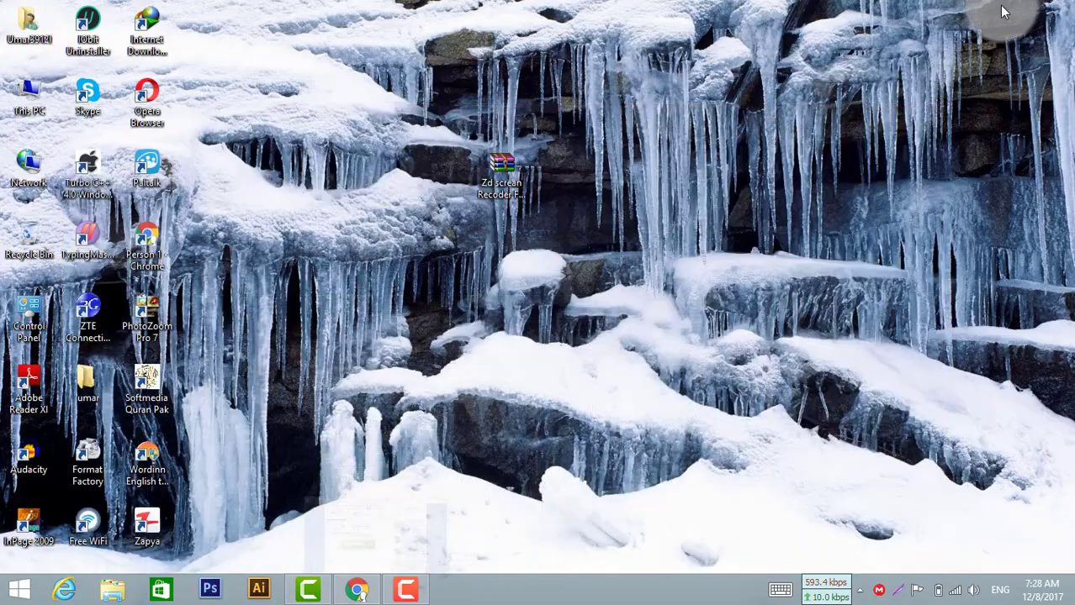
# Step: Open the Zd screan Recoder archive on the desktop and view its Read Me First.txt file
pyautogui.click(521, 184)
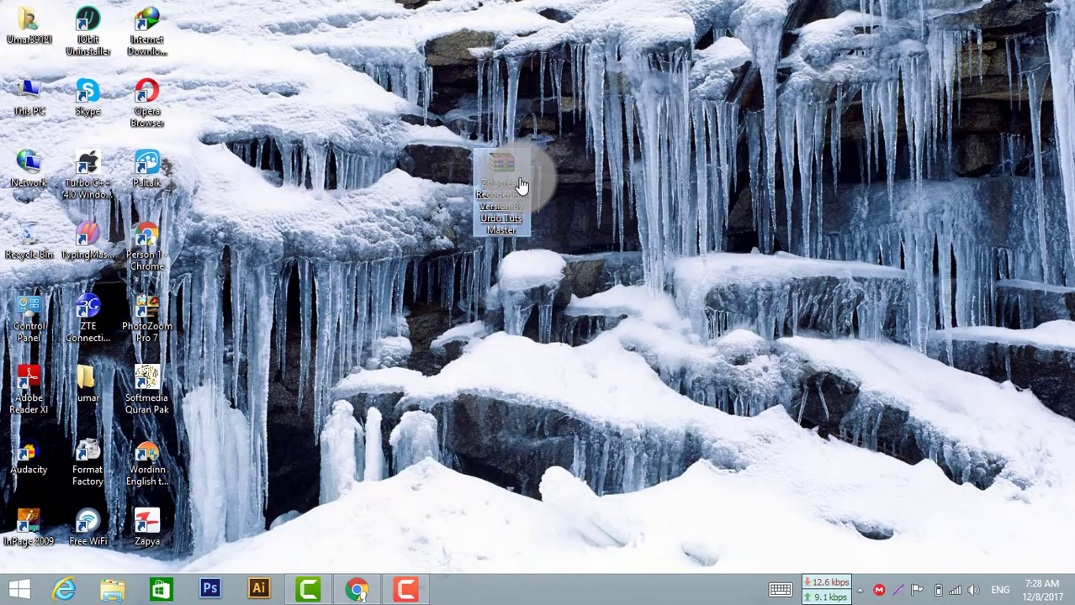
pyautogui.doubleClick(521, 184)
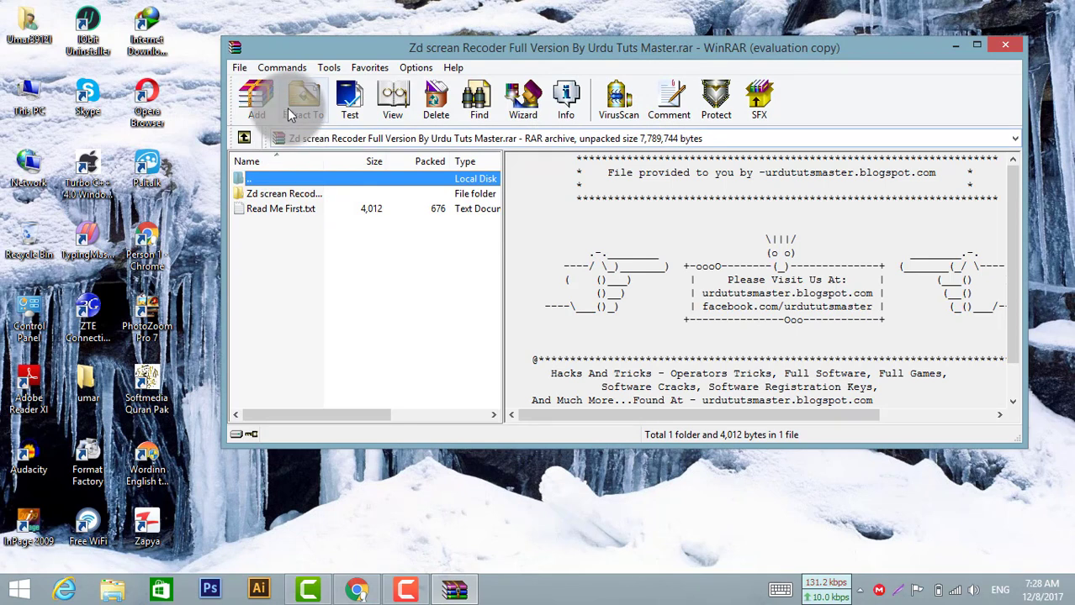
pyautogui.click(311, 207)
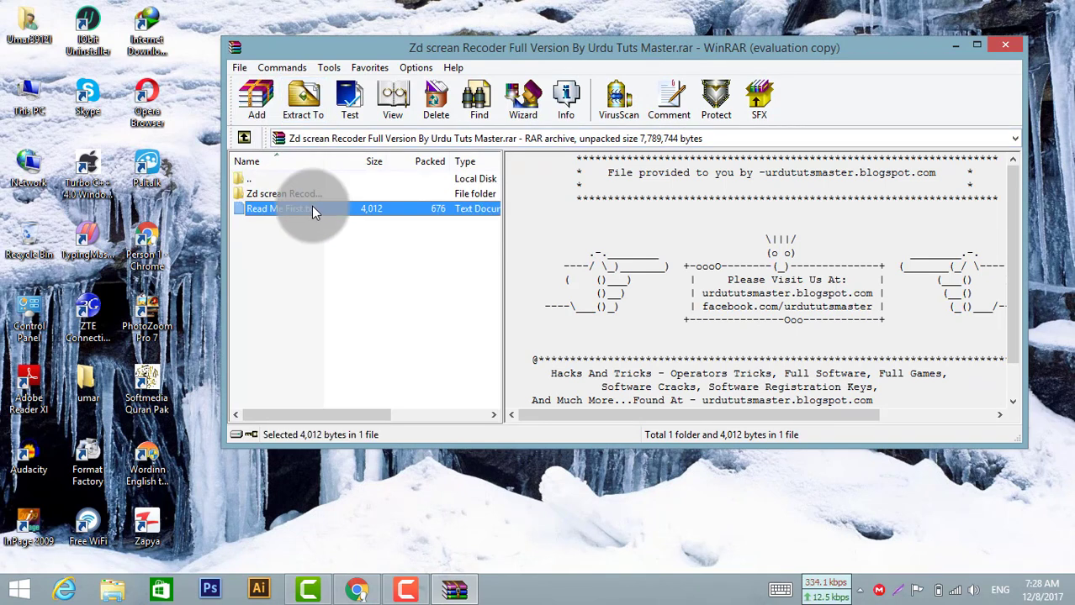
pyautogui.click(312, 209)
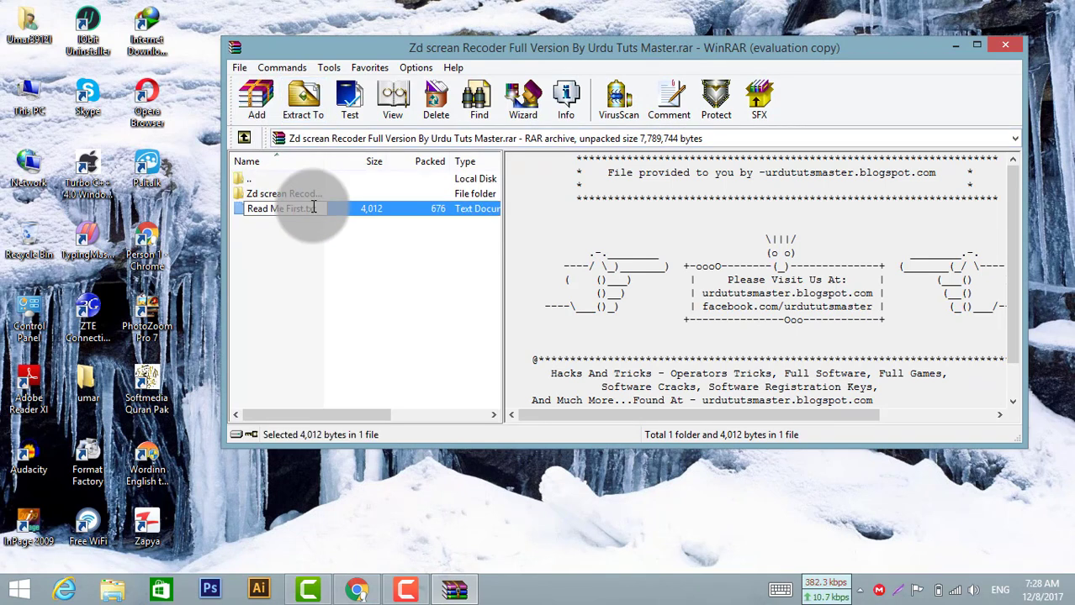
pyautogui.doubleClick(350, 208)
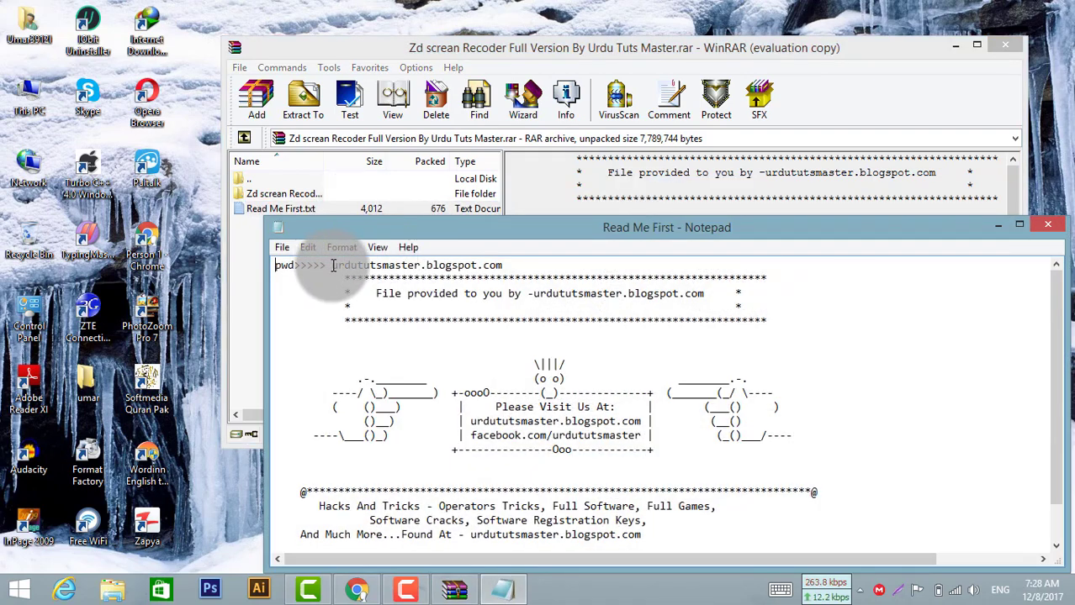
# Step: Copy the archive password from the first line of Read Me First.txt and close the file
pyautogui.moveTo(332, 265); pyautogui.dragTo(515, 258)
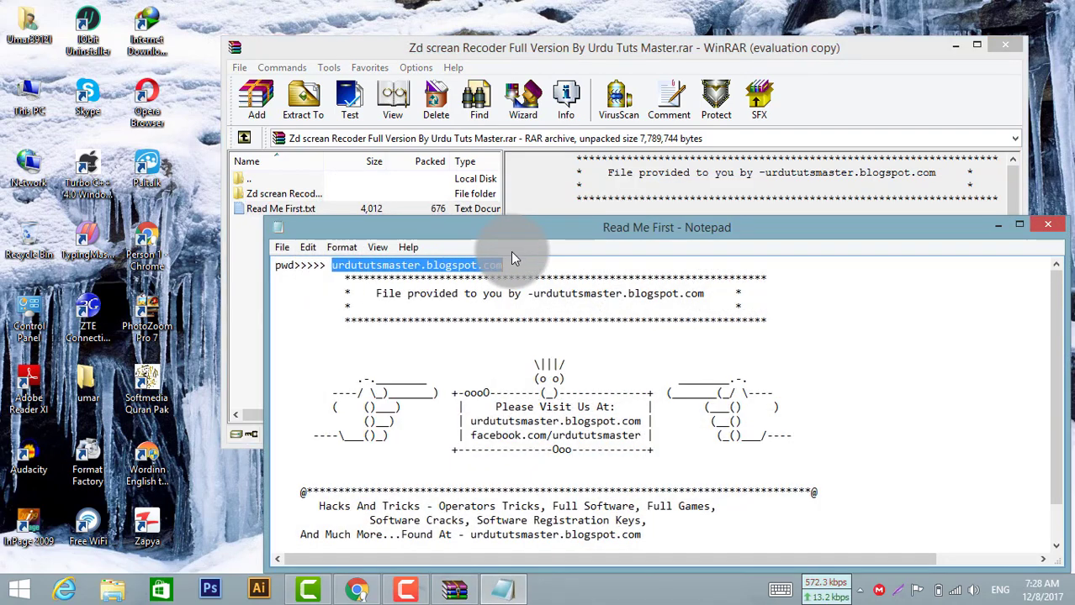
pyautogui.rightClick(486, 265)
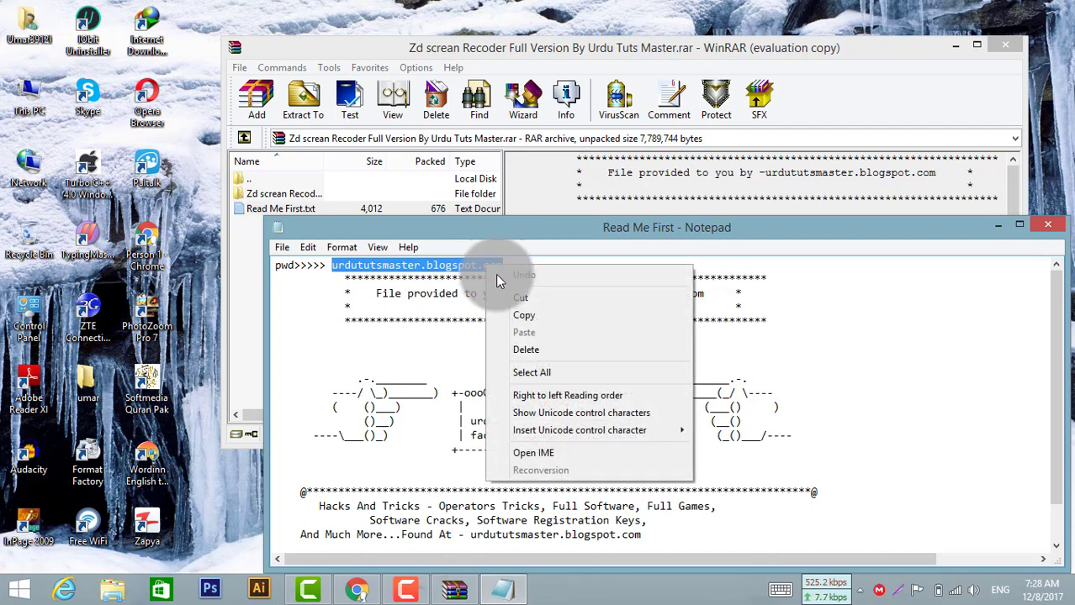
pyautogui.click(522, 316)
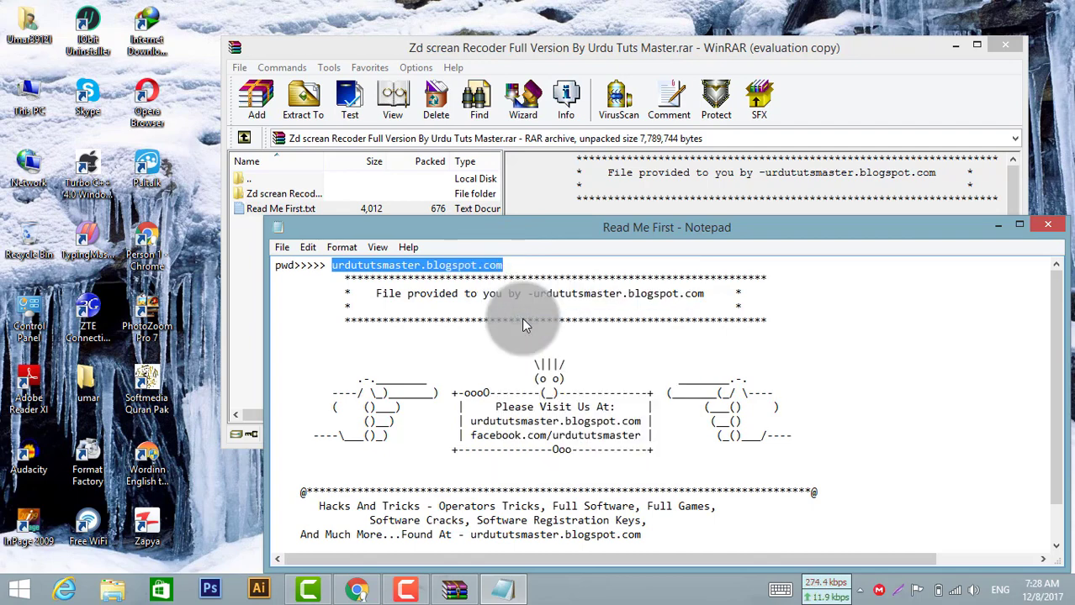
pyautogui.click(1045, 224)
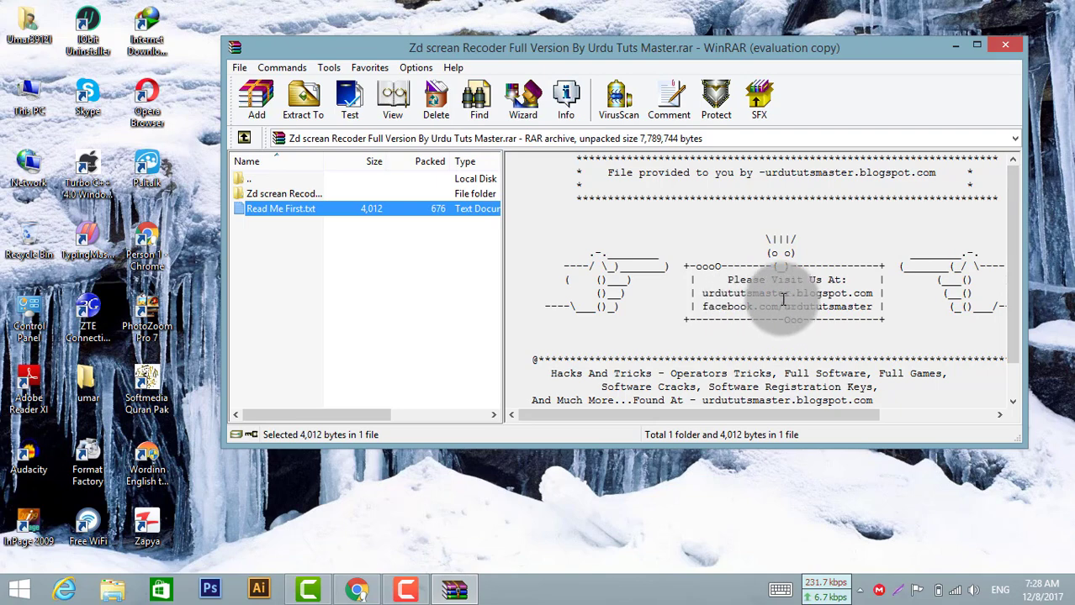
# Step: Extract the Zd screan Recoder folder from the archive to the Desktop, pasting the archive password, and minimize the archive window
pyautogui.click(321, 193)
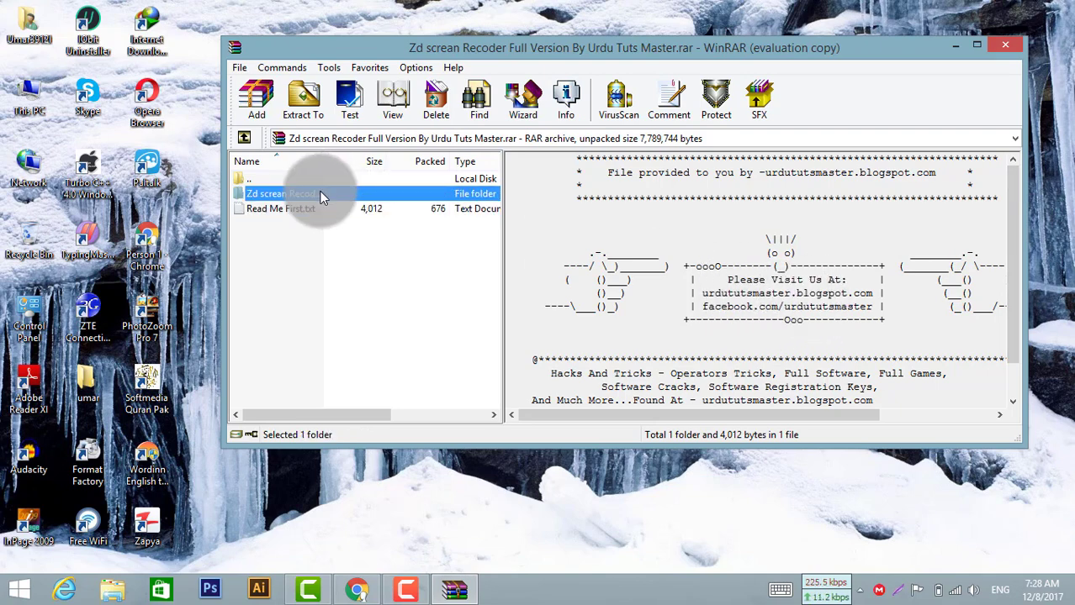
pyautogui.click(303, 94)
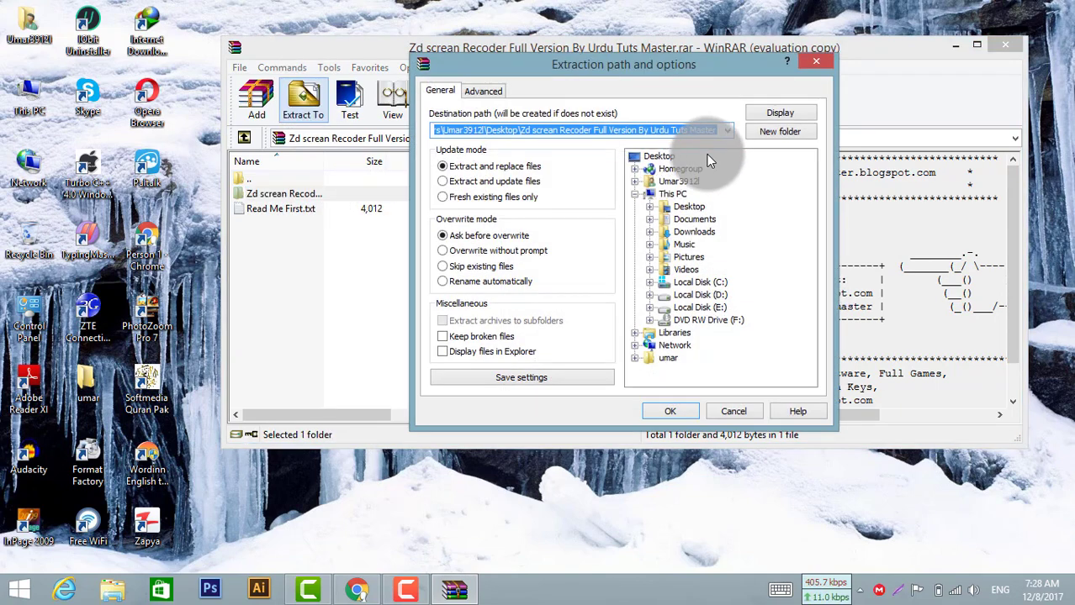
pyautogui.click(660, 156)
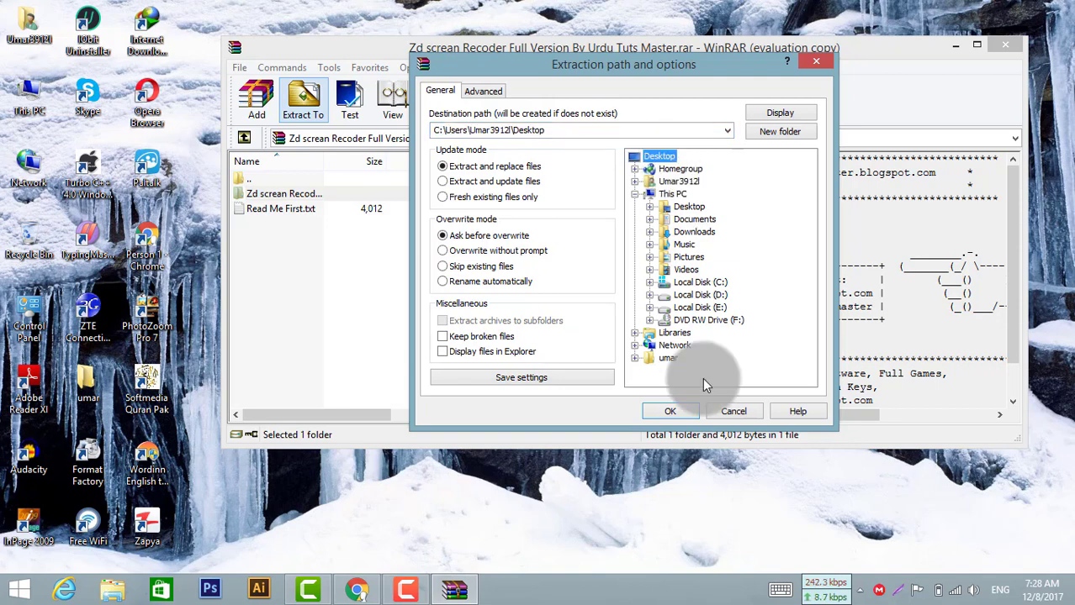
pyautogui.click(686, 412)
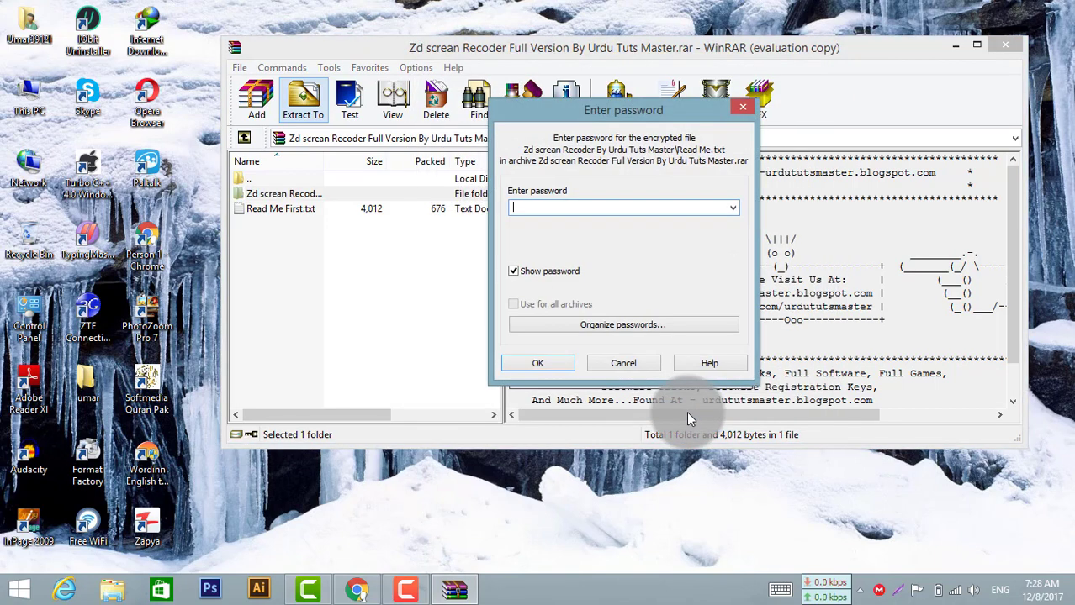
pyautogui.rightClick(595, 208)
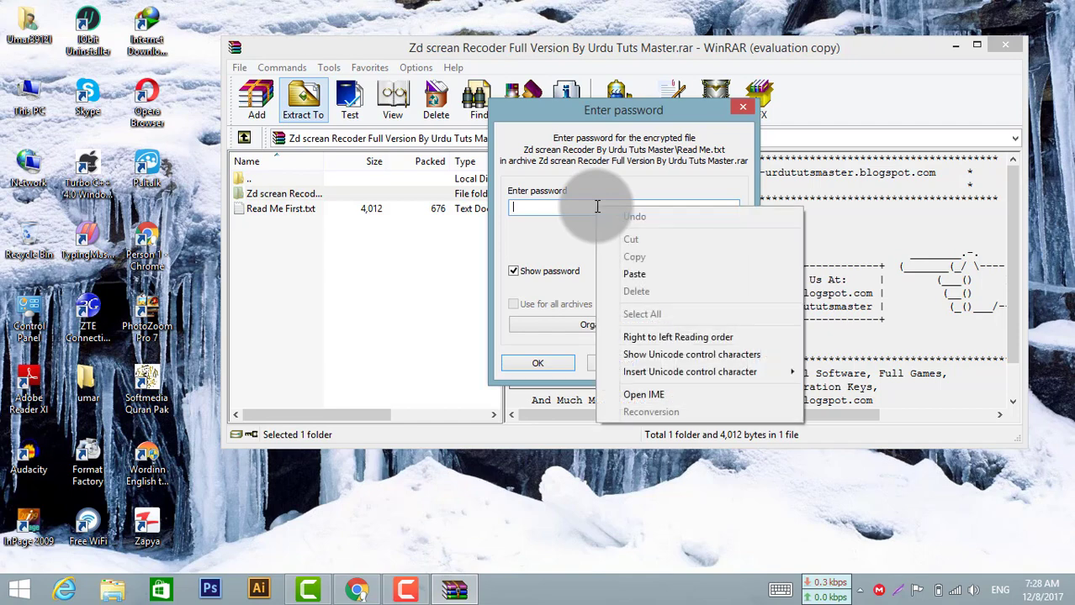
pyautogui.click(658, 278)
pyautogui.click(553, 366)
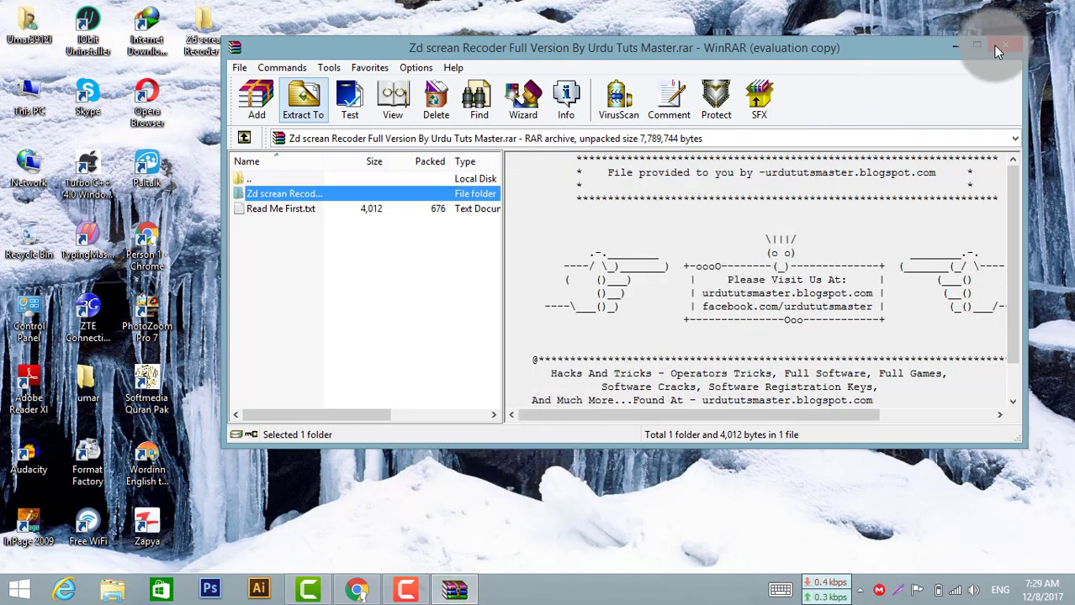
pyautogui.click(958, 44)
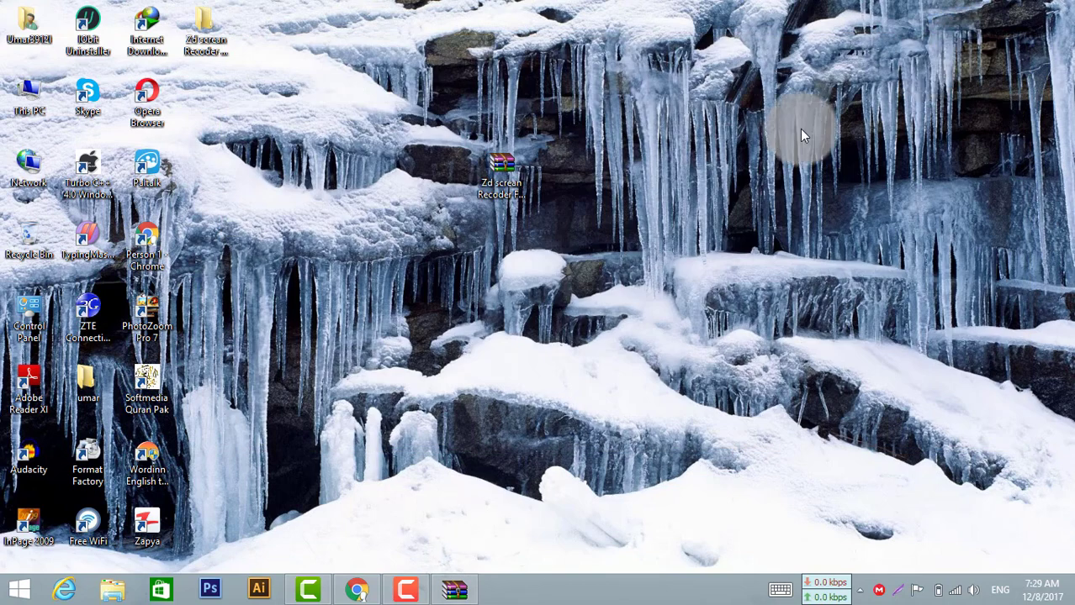
# Step: Move the extracted folder beside the archive on the desktop and open its Read Me file at the installation instructions
pyautogui.moveTo(195, 30); pyautogui.dragTo(432, 204)
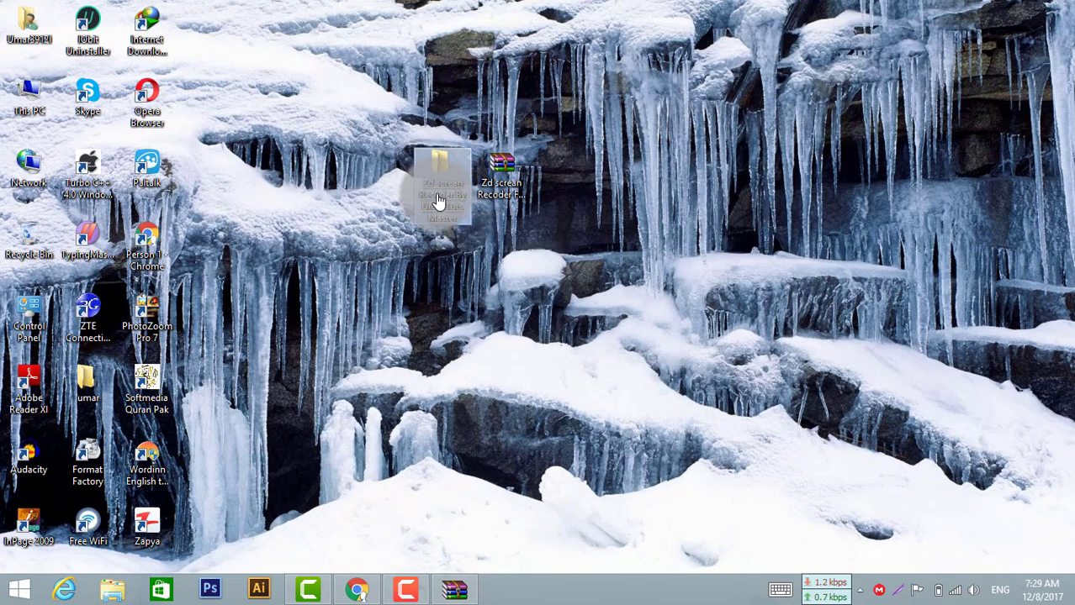
pyautogui.doubleClick(437, 200)
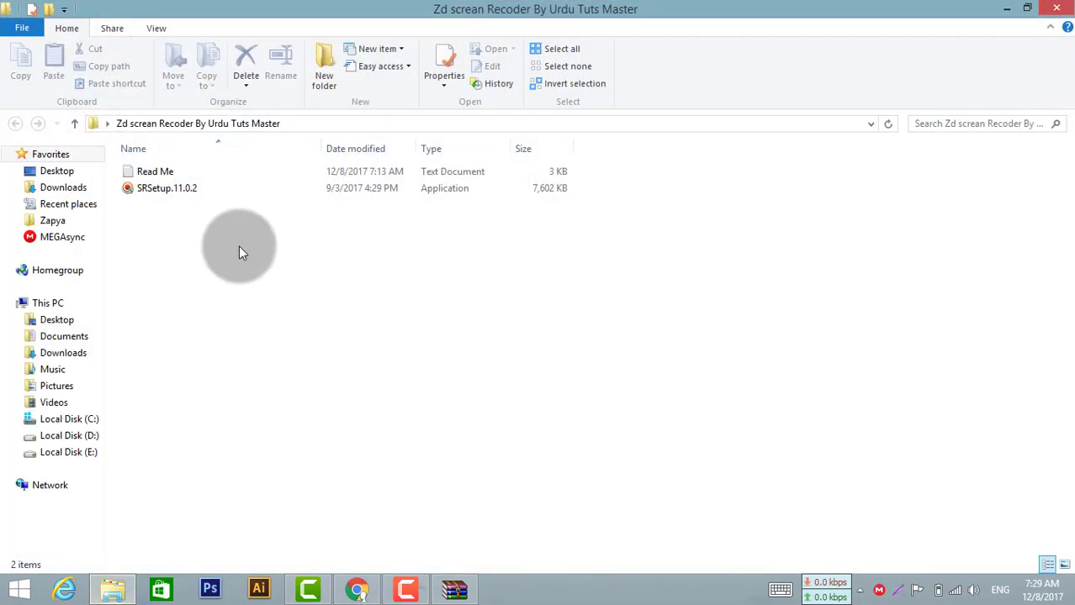
pyautogui.click(209, 199)
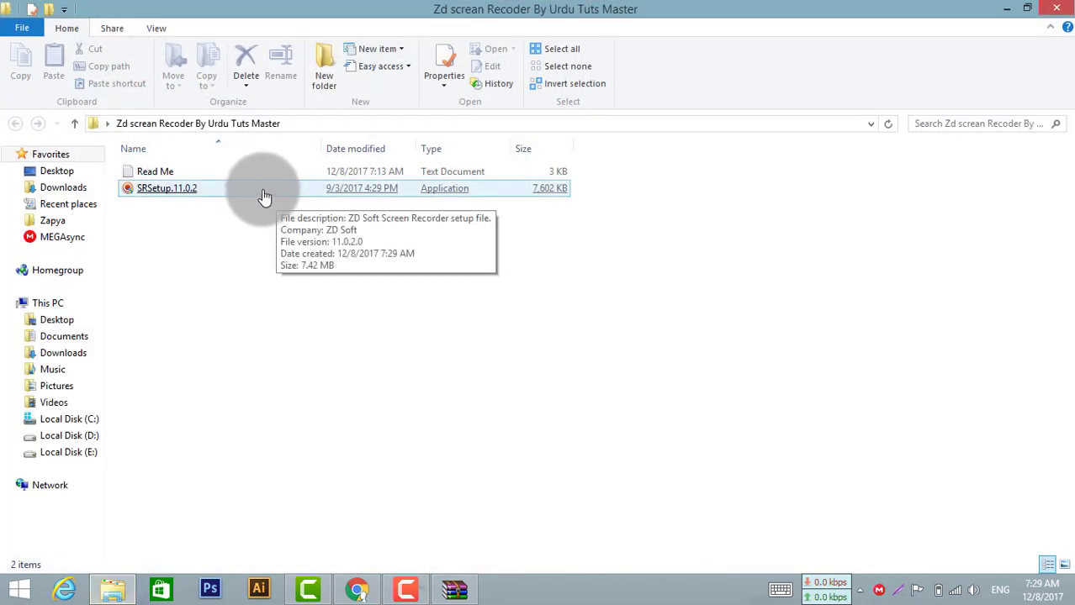
pyautogui.click(243, 177)
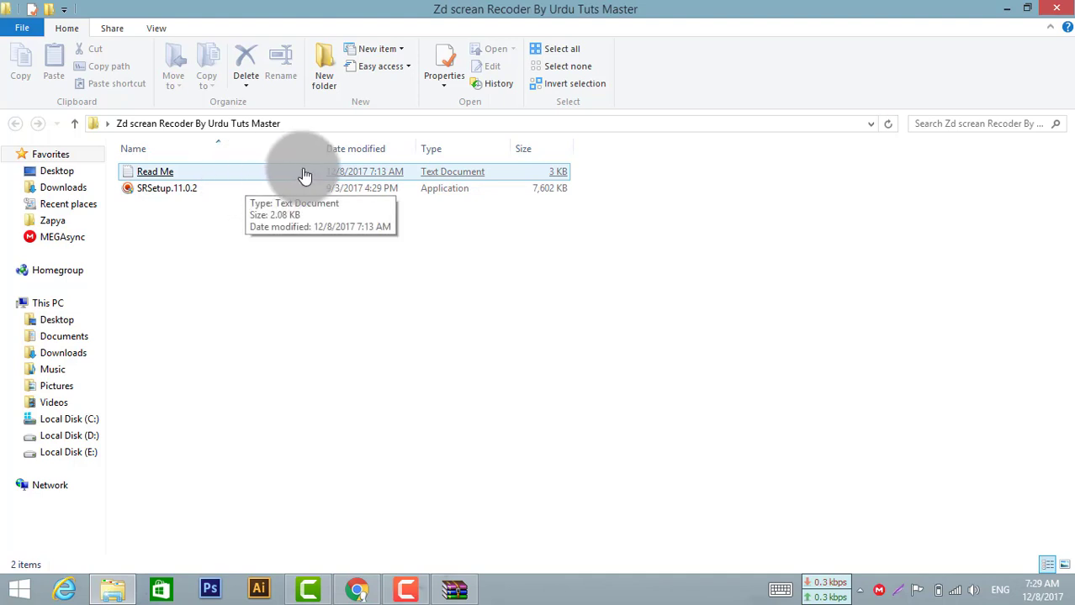
pyautogui.doubleClick(304, 175)
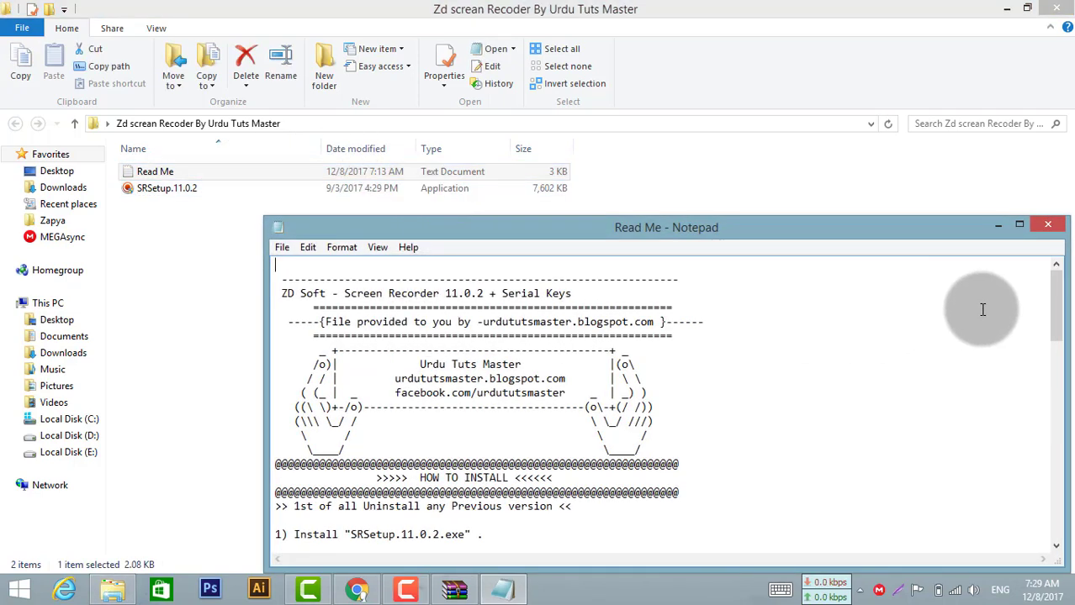
pyautogui.moveTo(1071, 315)
pyautogui.mouseDown()
pyautogui.moveTo(1060, 309)
pyautogui.moveTo(1068, 381)
pyautogui.moveTo(1049, 365)
pyautogui.mouseUp()
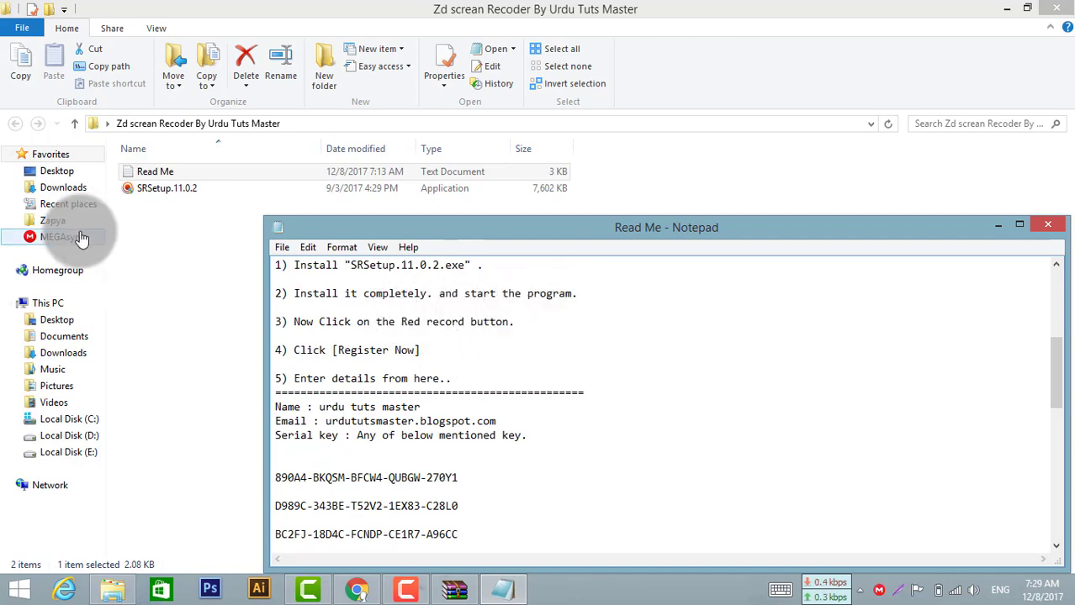
# Step: Launch the SRSetup.11.0.2 installer, close the folder window, and show the setup wizard
pyautogui.click(169, 193)
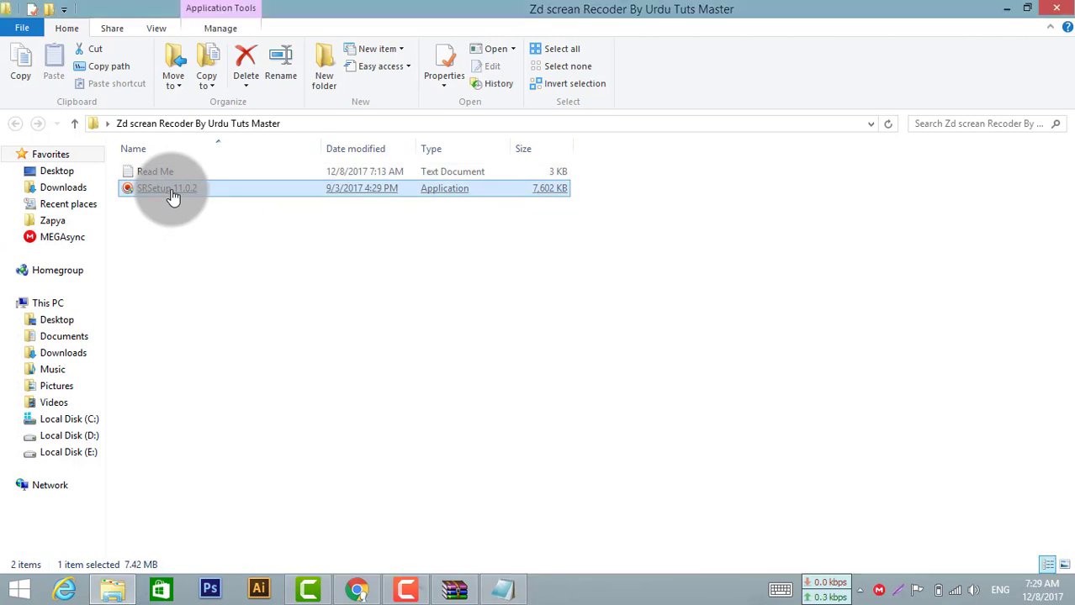
pyautogui.doubleClick(169, 193)
pyautogui.click(501, 591)
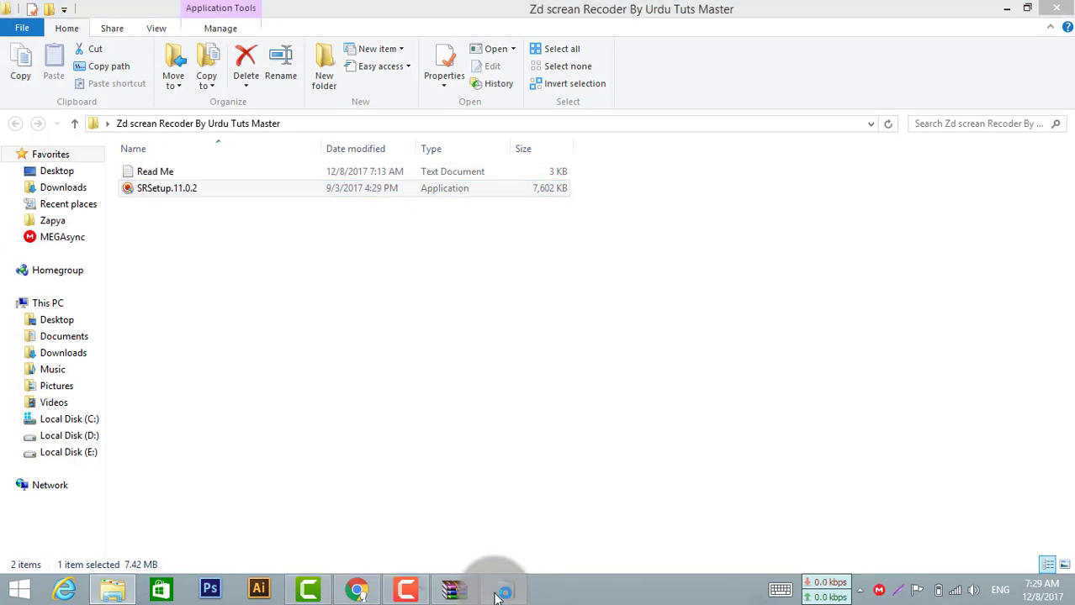
pyautogui.click(1061, 7)
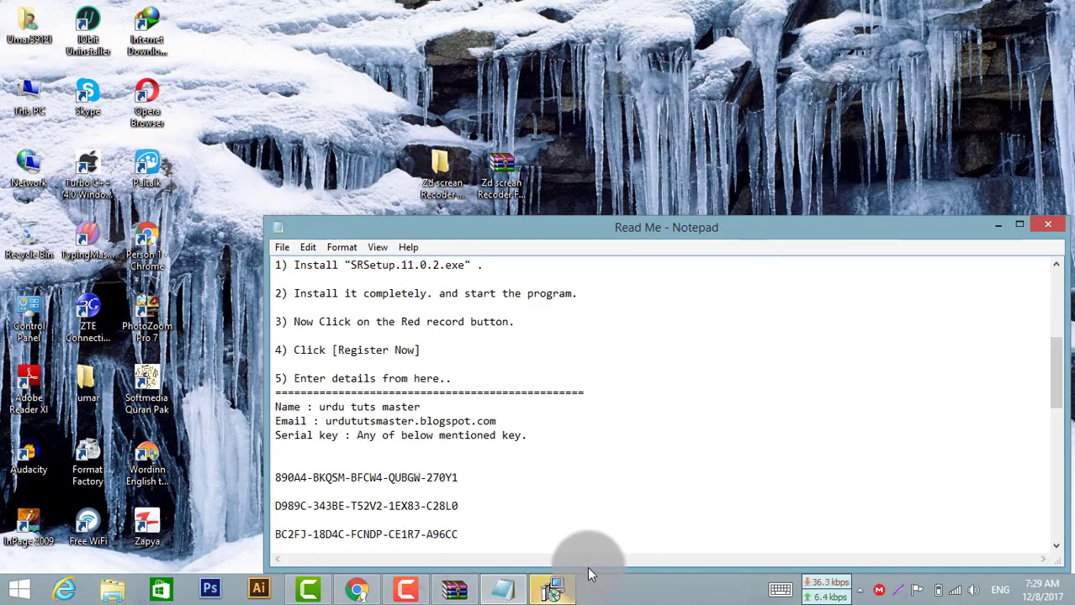
pyautogui.click(557, 589)
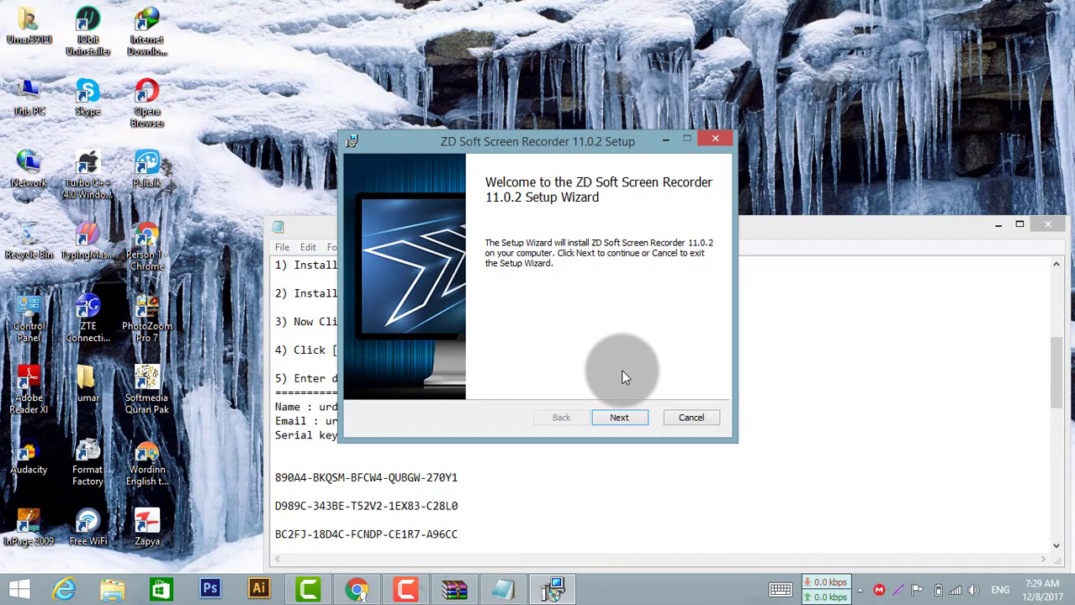
# Step: Accept the terms in the ZD Soft license agreement and continue to the destination folder page of the setup wizard
pyautogui.click(625, 420)
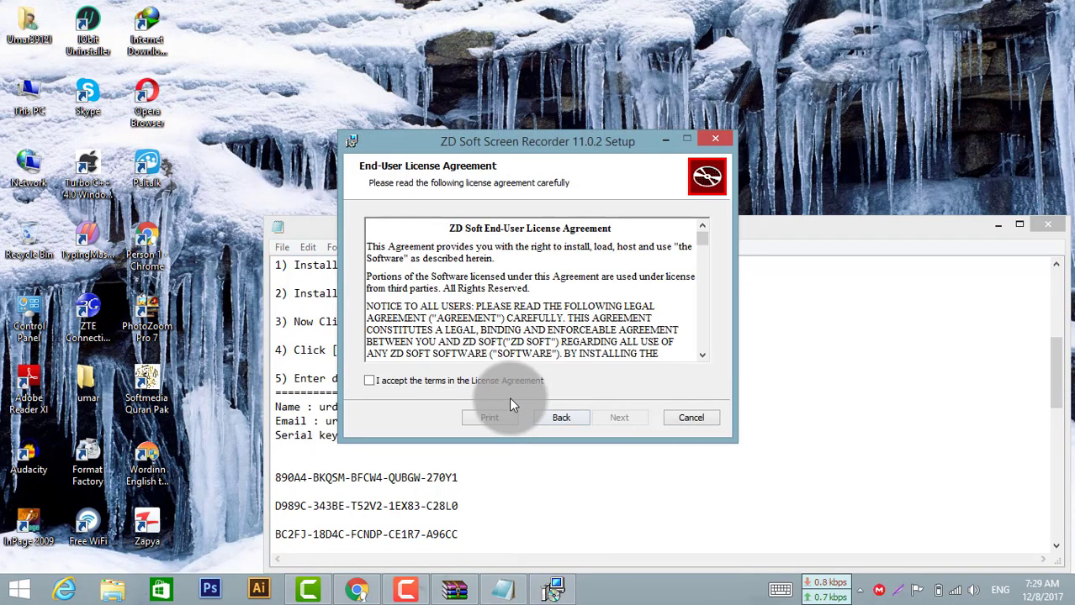
pyautogui.click(515, 383)
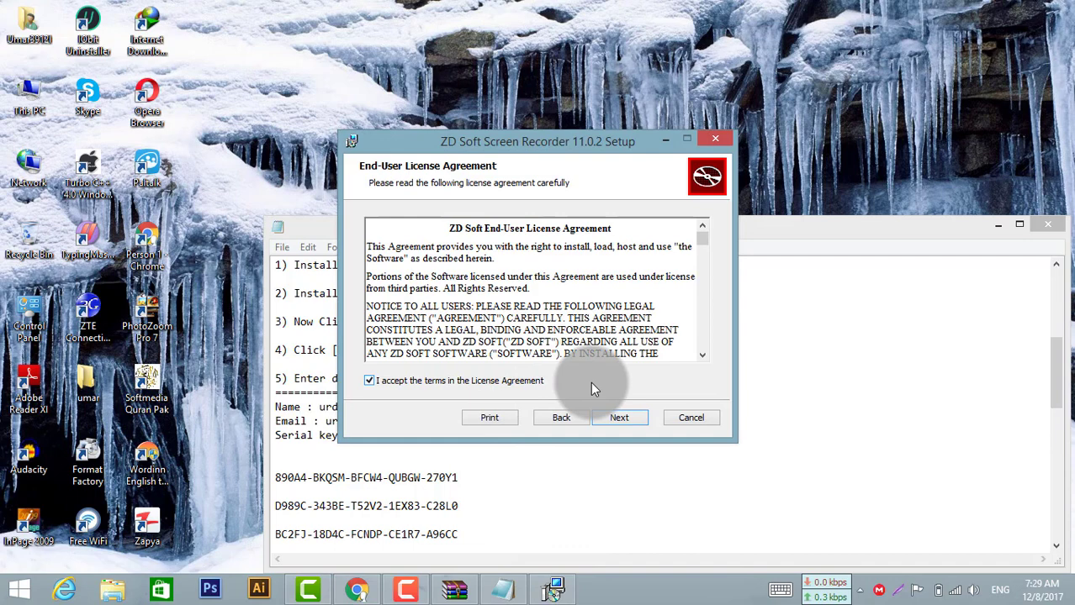
pyautogui.click(639, 419)
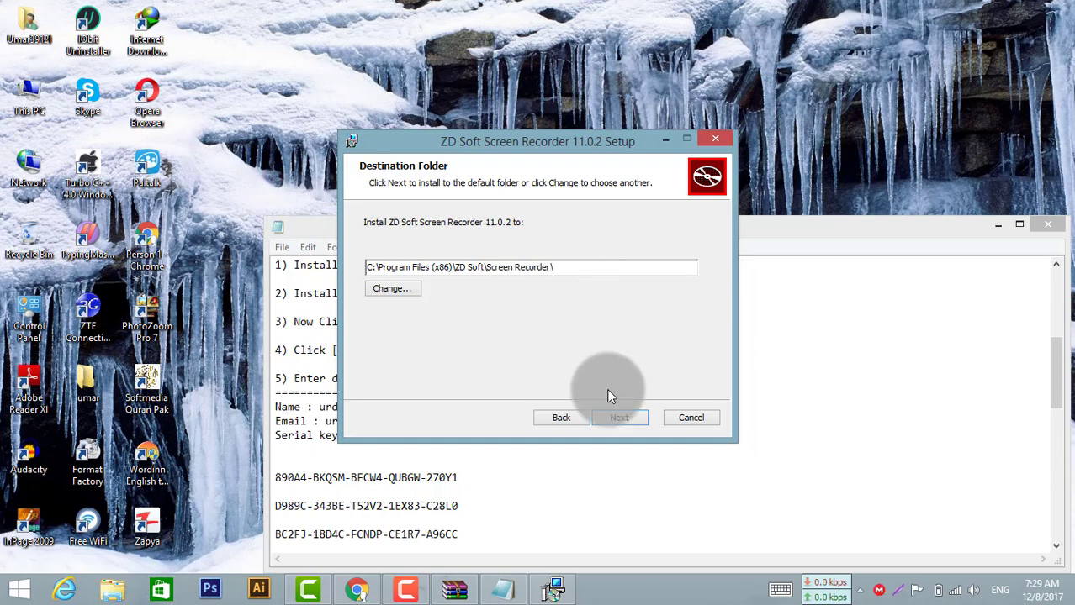
# Step: Keep the default destination folder and start installing ZD Soft Screen Recorder 11.0.2
pyautogui.click(617, 421)
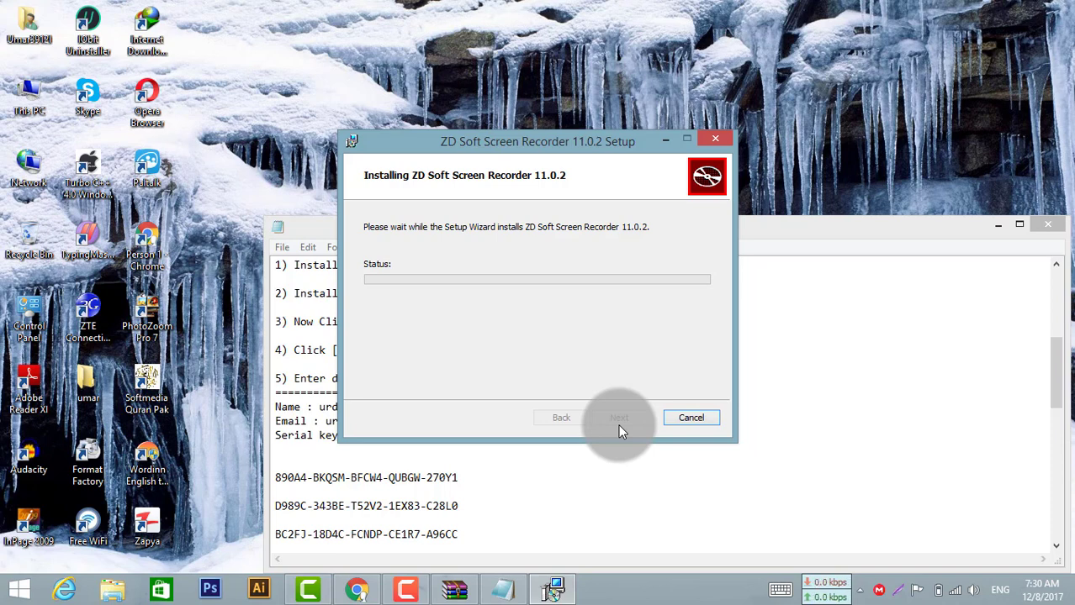
# Step: Switch to Chrome to view the Urdu Tuts Master YouTube channel, then close its tab and minimize the browser
pyautogui.click(359, 589)
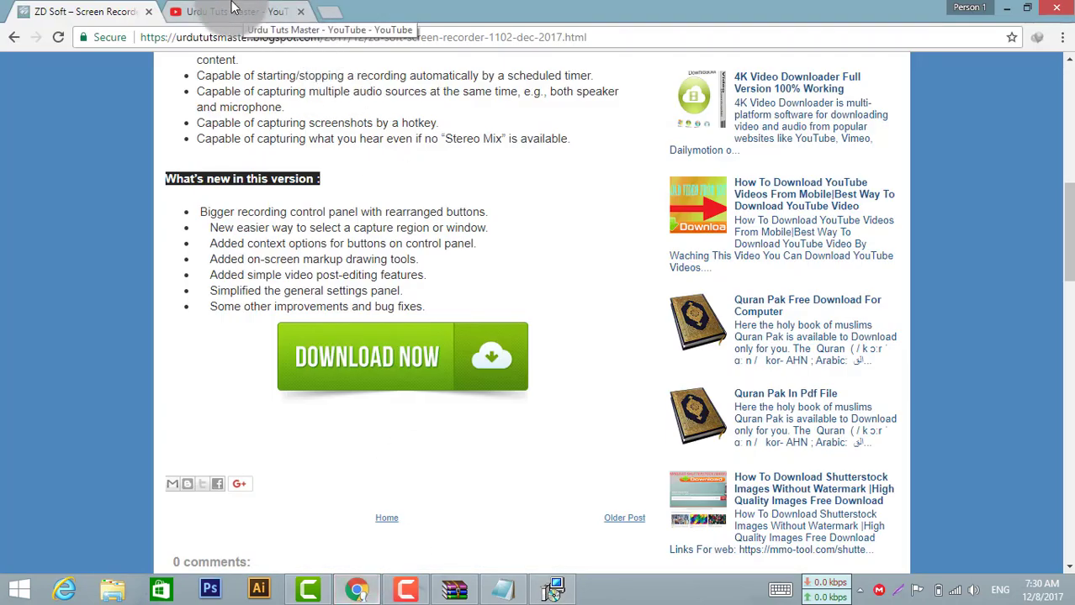
pyautogui.click(233, 10)
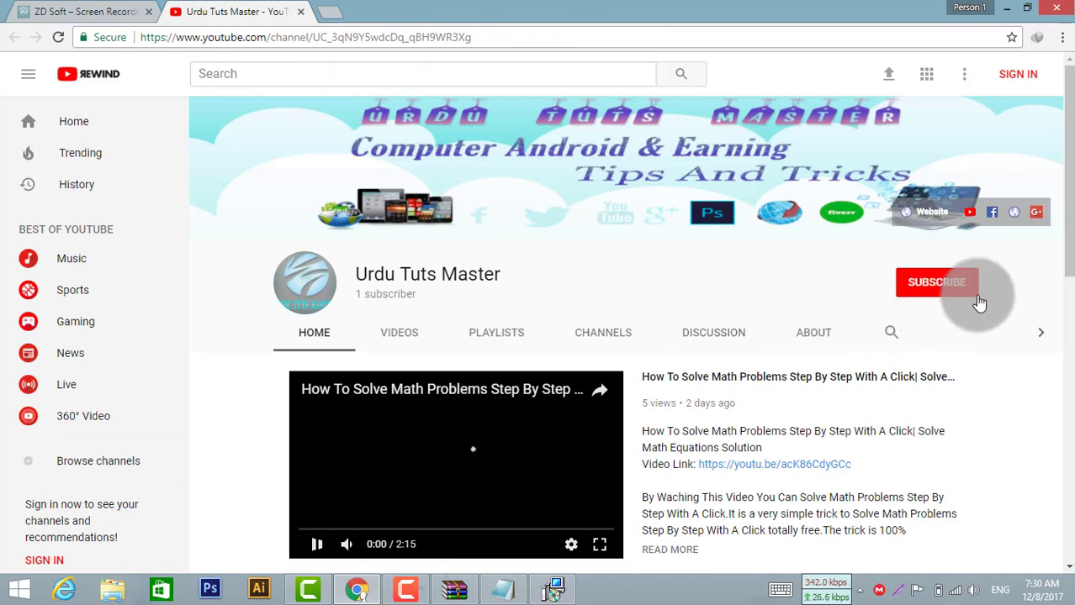
pyautogui.click(922, 290)
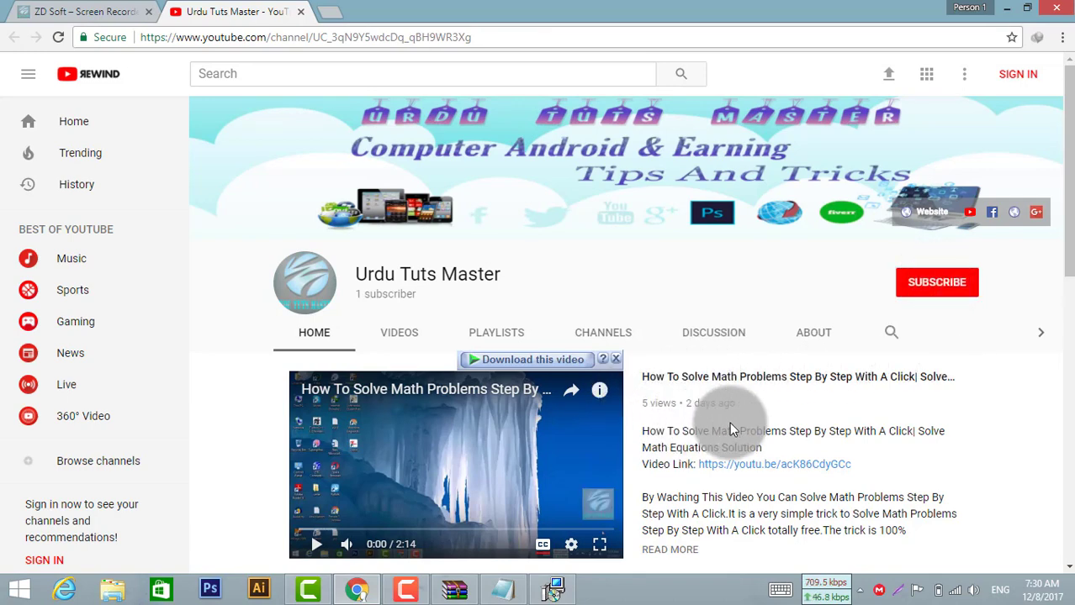
pyautogui.scroll(-2, 1062, 139)
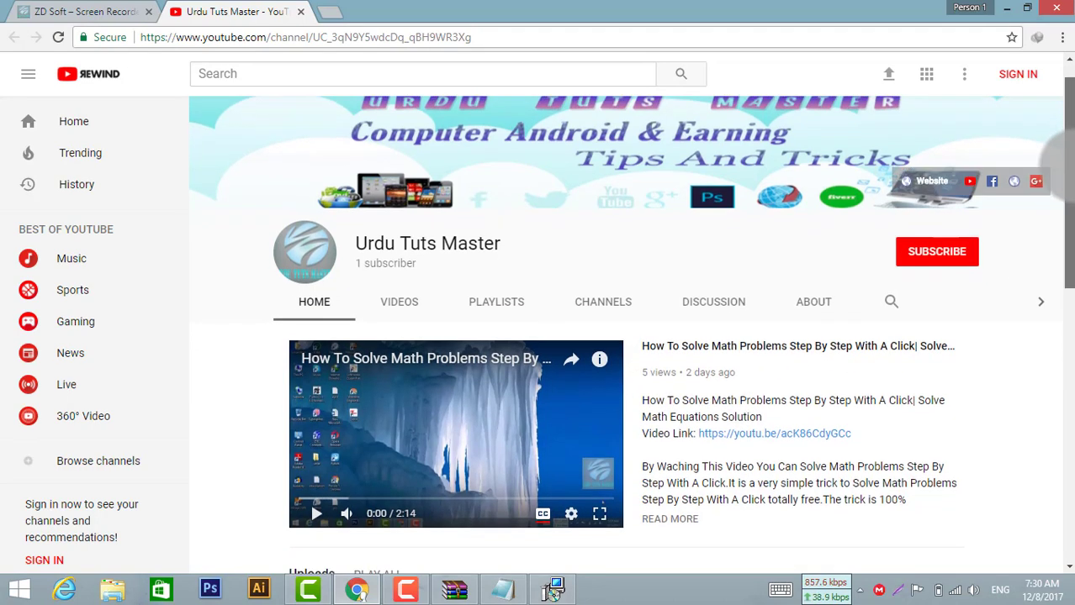
pyautogui.scroll(-2, 1057, 210)
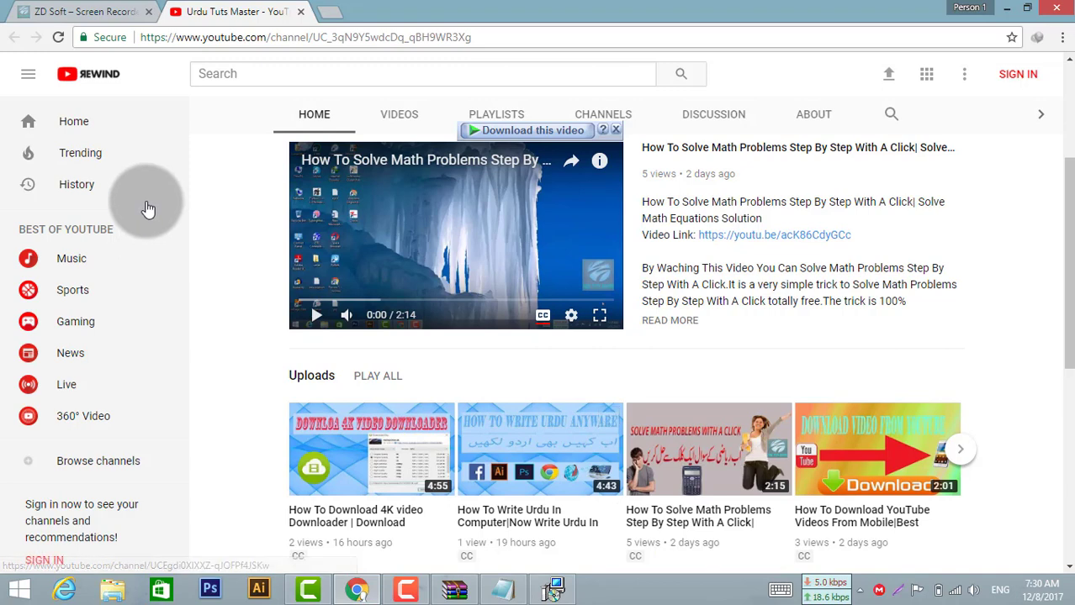
pyautogui.click(301, 13)
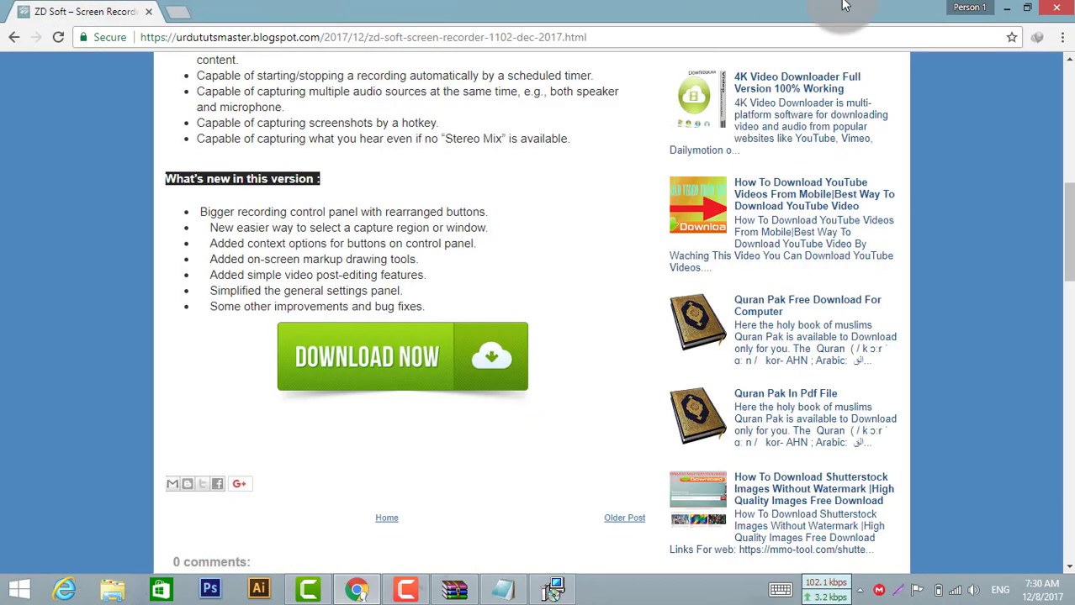
pyautogui.click(1006, 9)
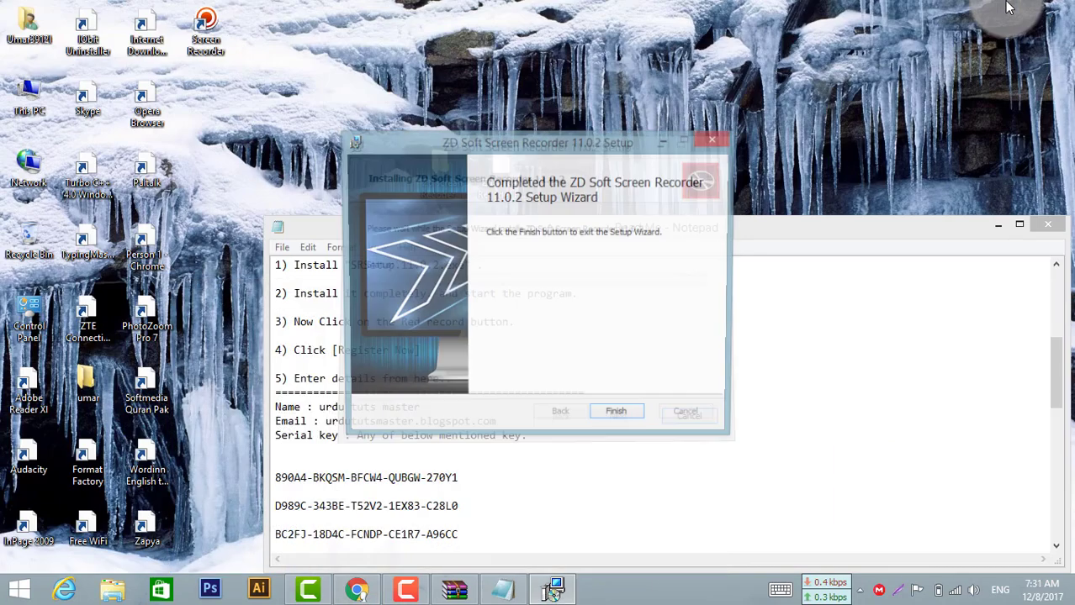
# Step: Finish the setup wizard, decline the default F9 hotkey and accept the default F10 hotkey
pyautogui.click(620, 421)
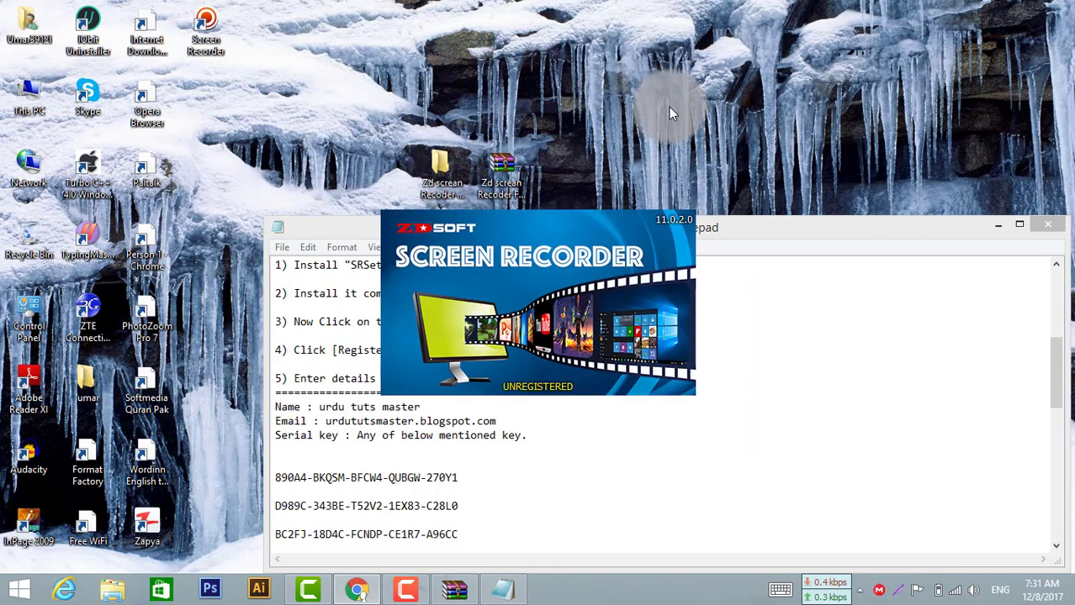
pyautogui.rightClick(671, 109)
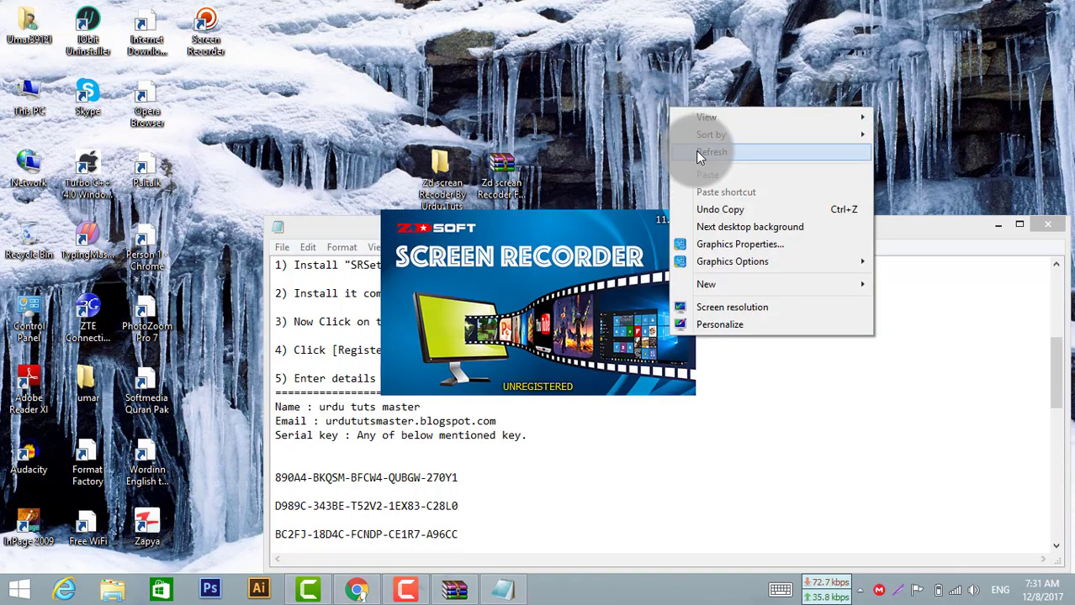
pyautogui.click(711, 153)
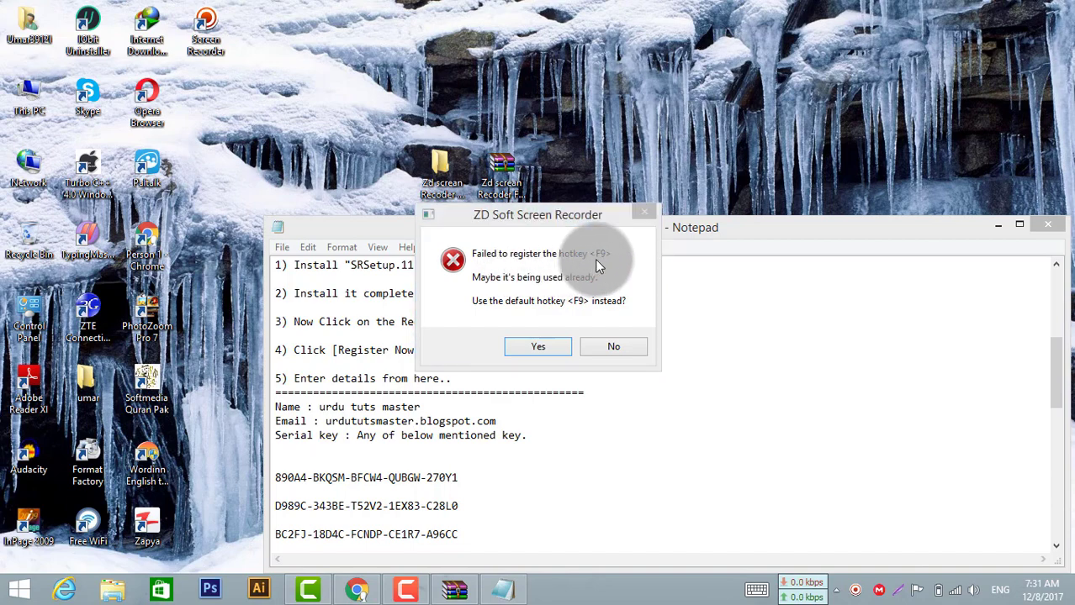
pyautogui.click(609, 348)
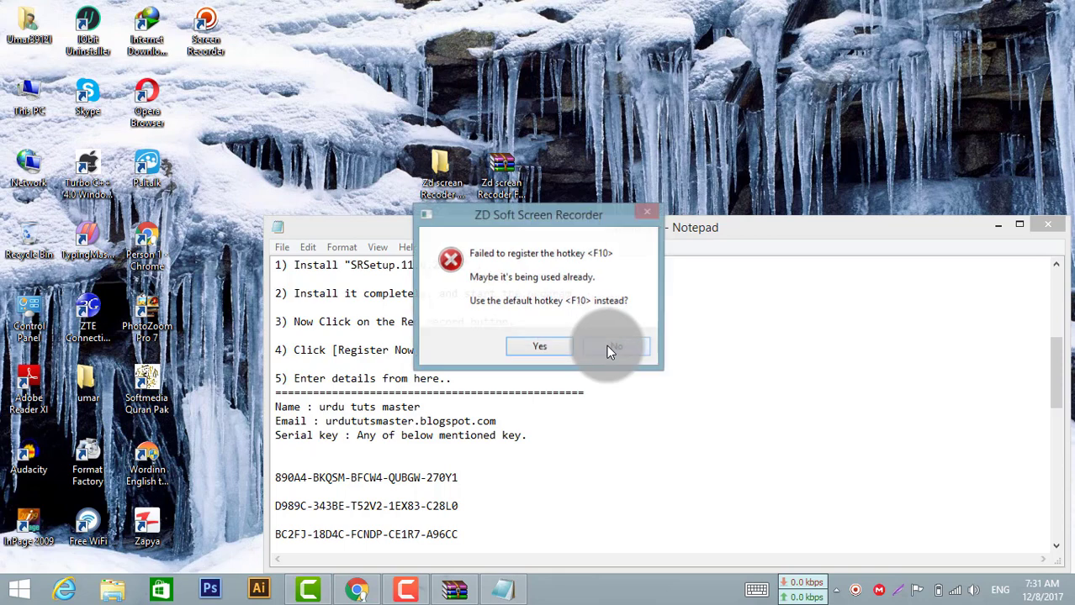
pyautogui.click(539, 351)
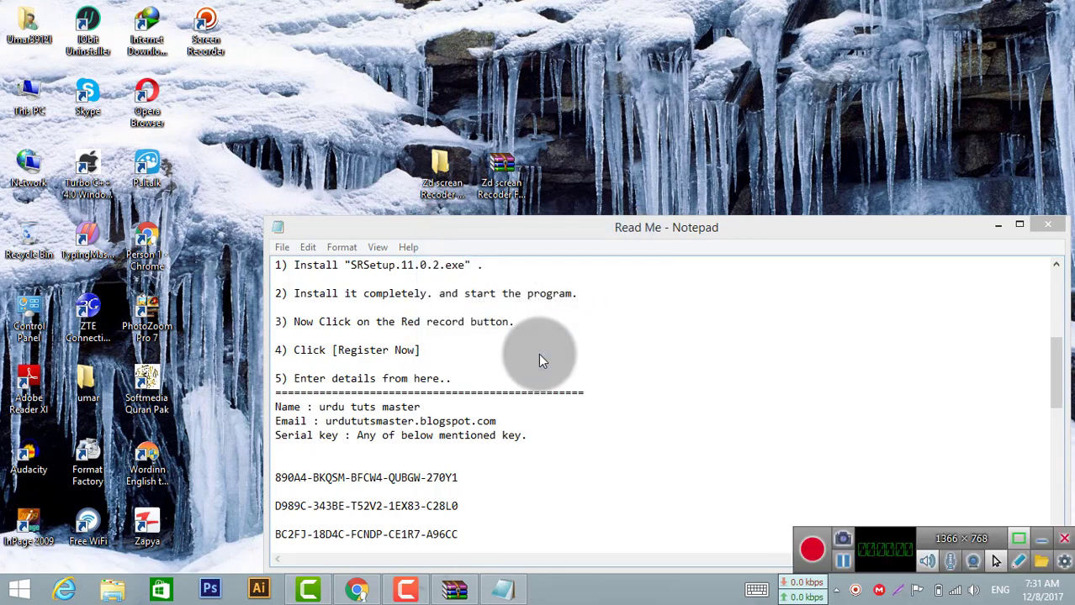
# Step: Look over the screen recorder's Settings window and close it
pyautogui.click(1062, 568)
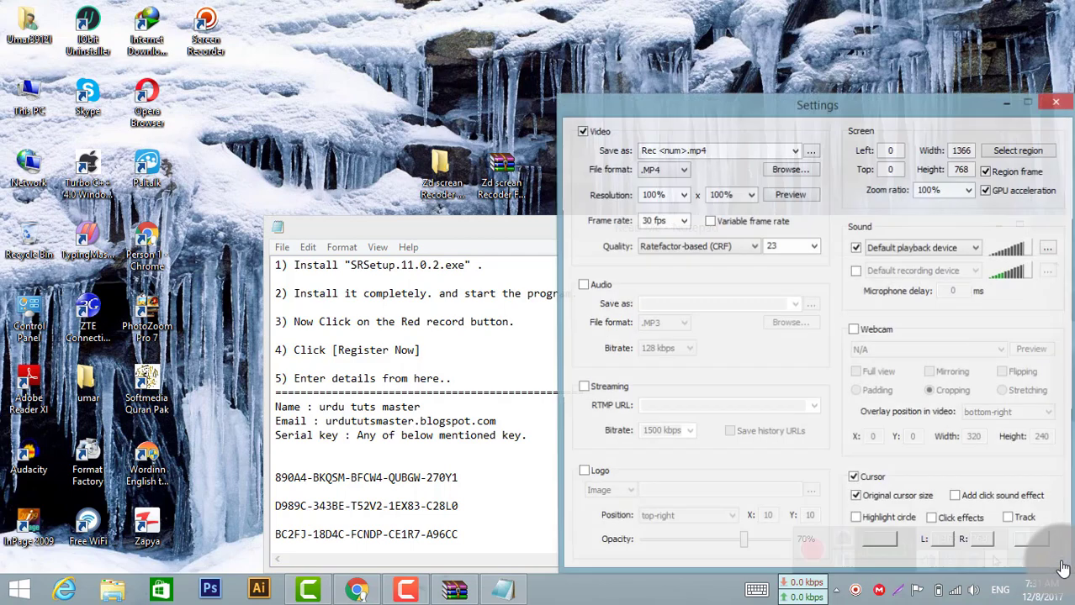
pyautogui.click(1057, 105)
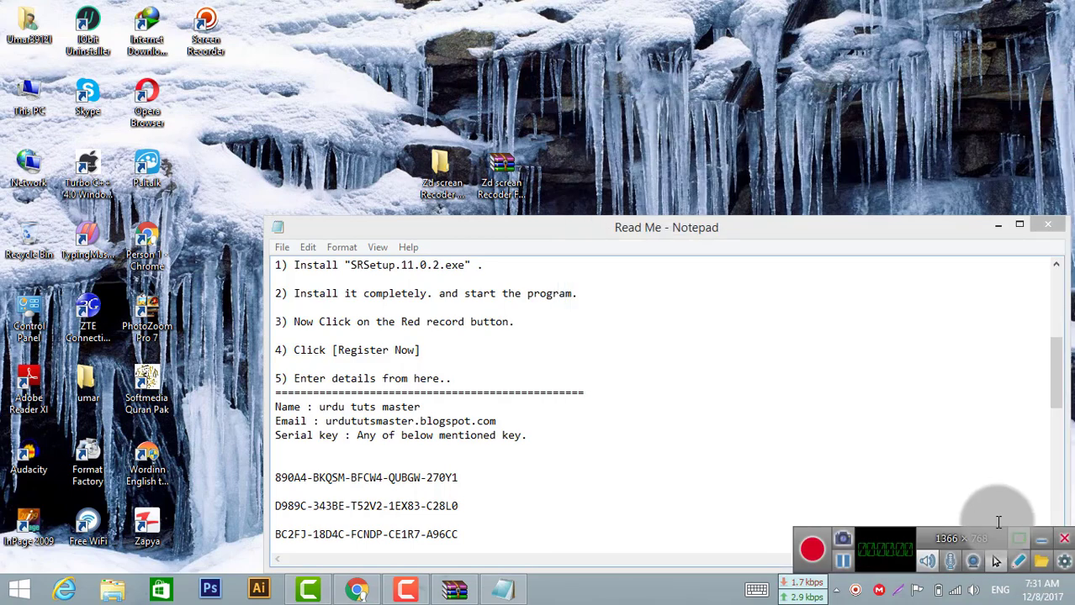
# Step: Start a recording and choose to register now in the registration reminder to reach the license form
pyautogui.click(814, 554)
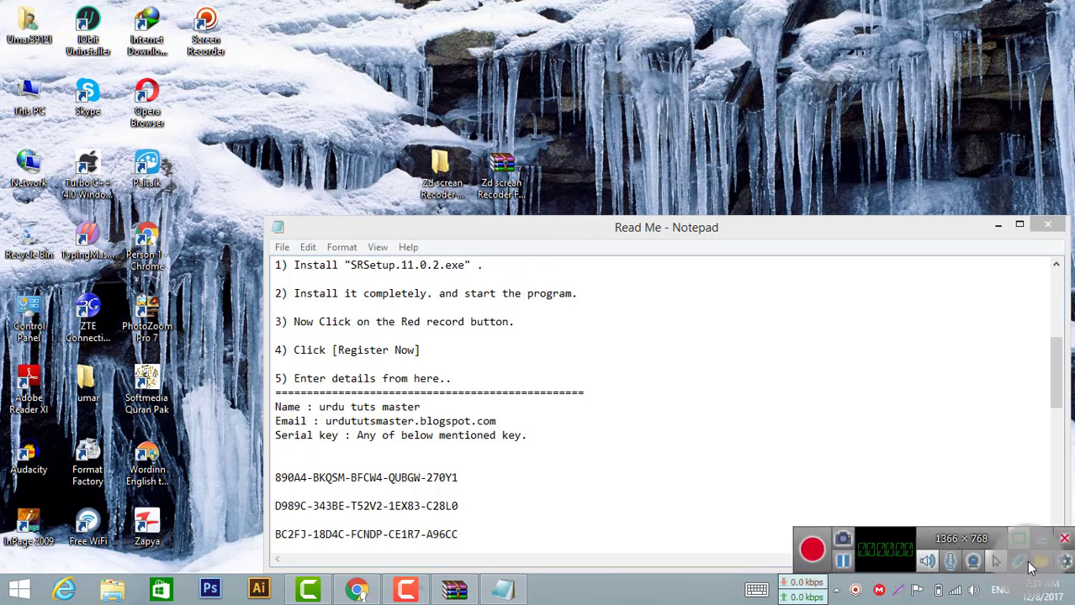
pyautogui.click(814, 553)
pyautogui.click(507, 415)
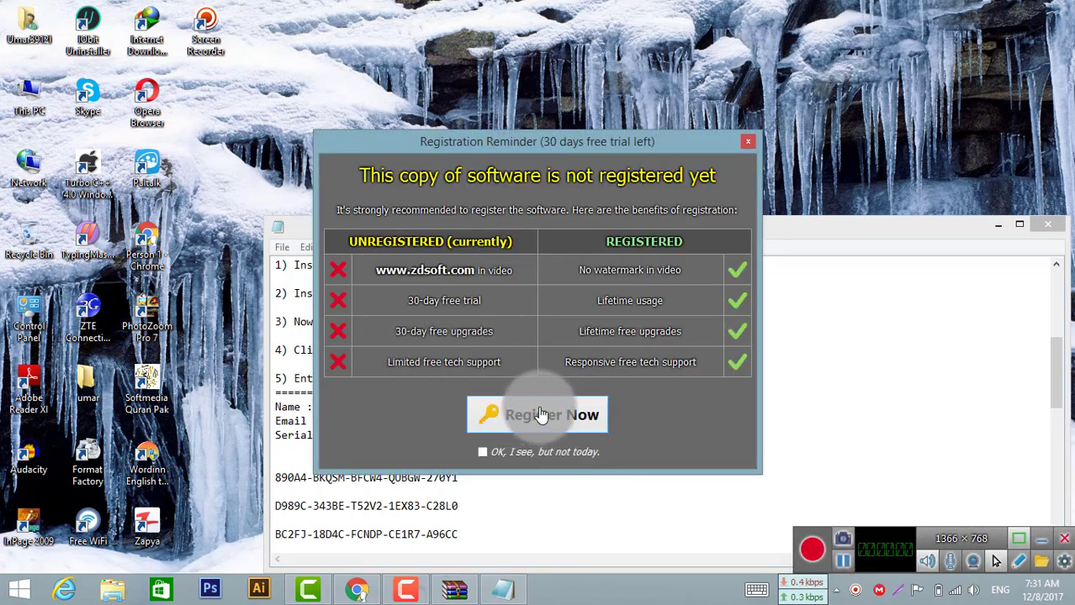
pyautogui.click(543, 416)
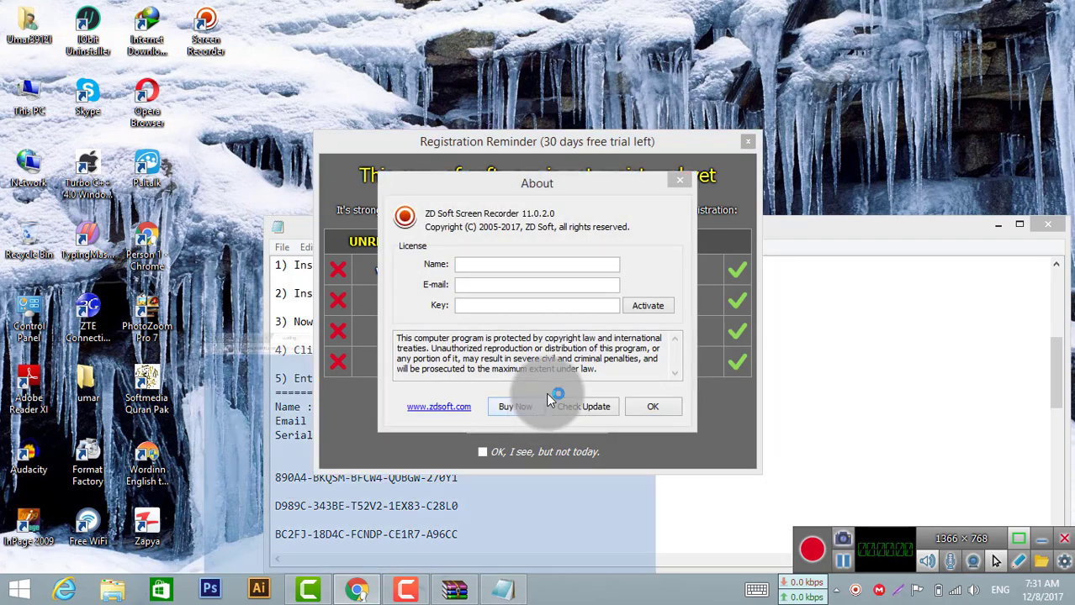
pyautogui.click(532, 404)
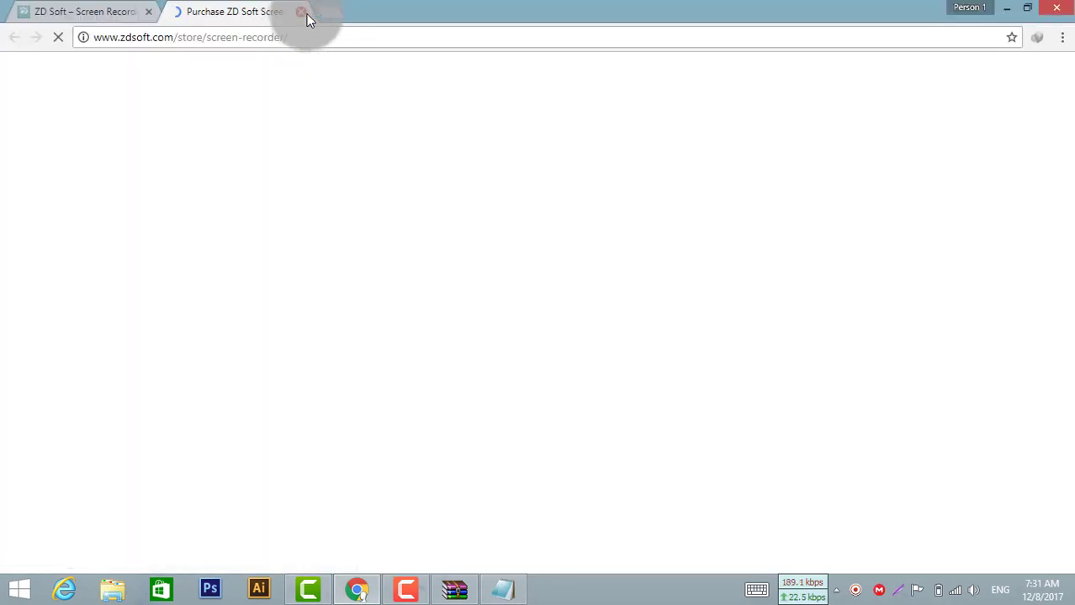
pyautogui.click(301, 12)
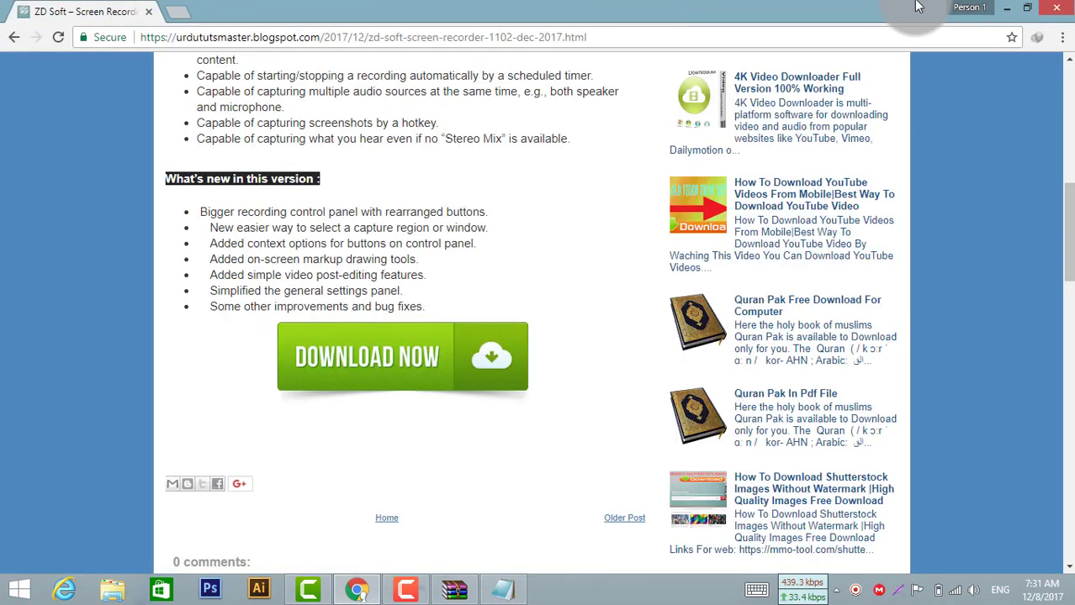
pyautogui.click(1010, 7)
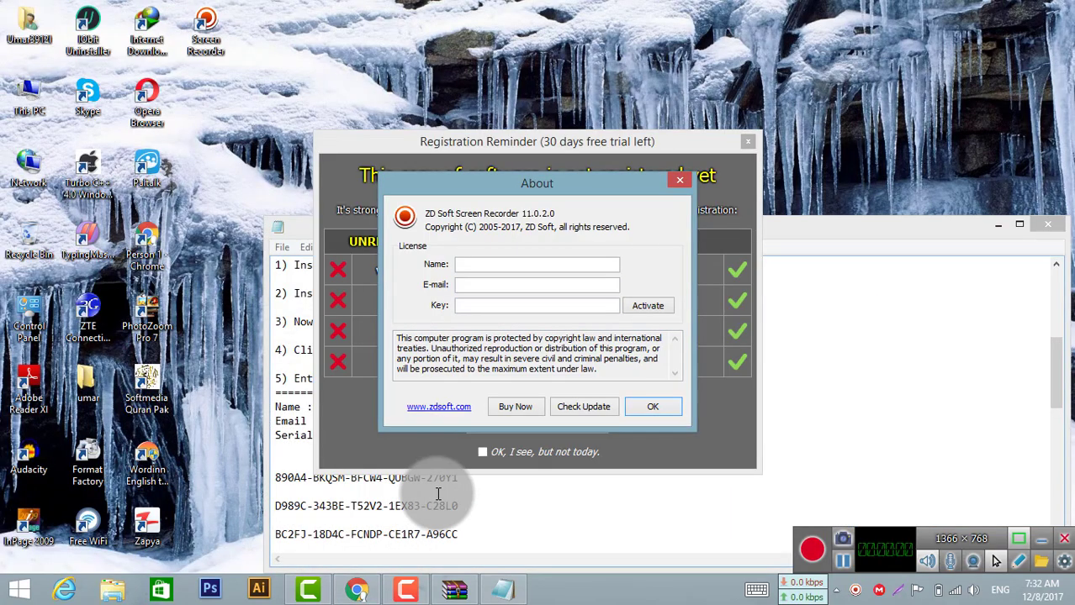
# Step: Copy the registration name from the Read Me file into the license form's Name field
pyautogui.click(439, 492)
pyautogui.moveTo(320, 407); pyautogui.dragTo(414, 407)
pyautogui.rightClick(414, 407)
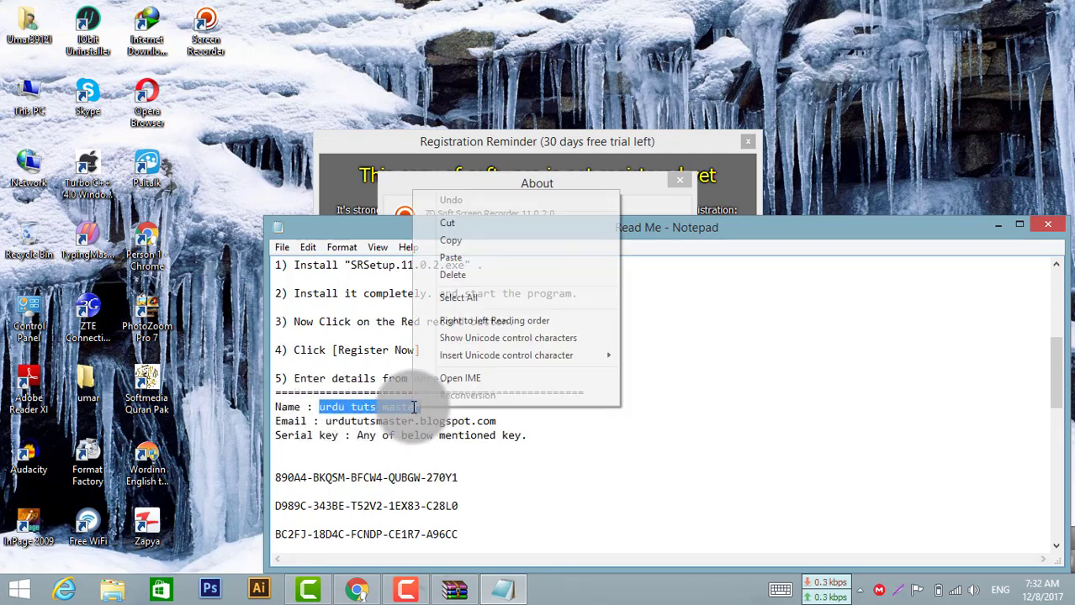
pyautogui.click(472, 243)
pyautogui.click(513, 191)
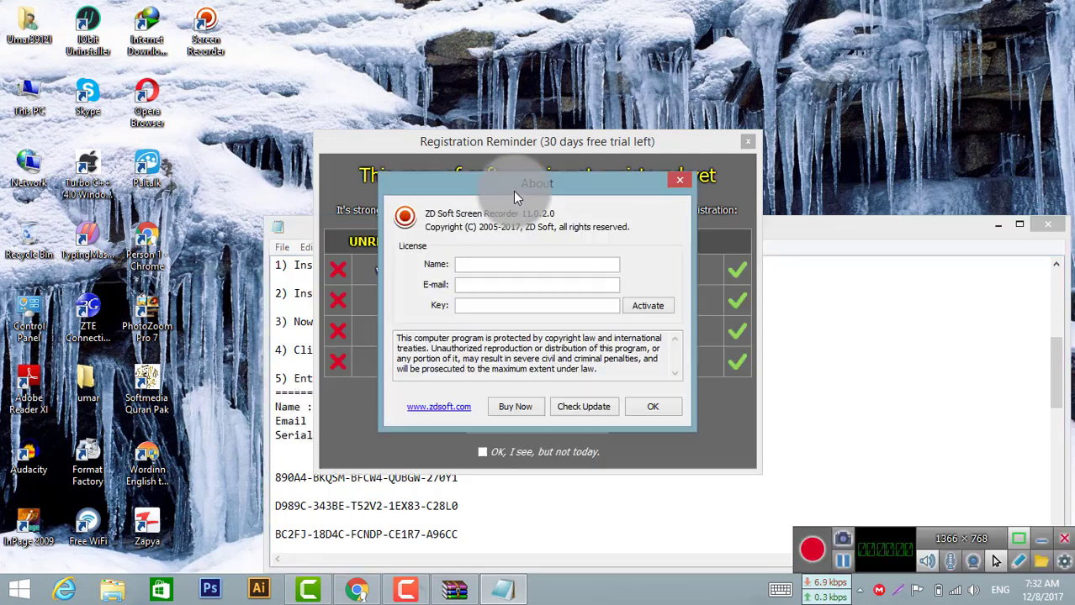
pyautogui.click(502, 264)
pyautogui.rightClick(503, 264)
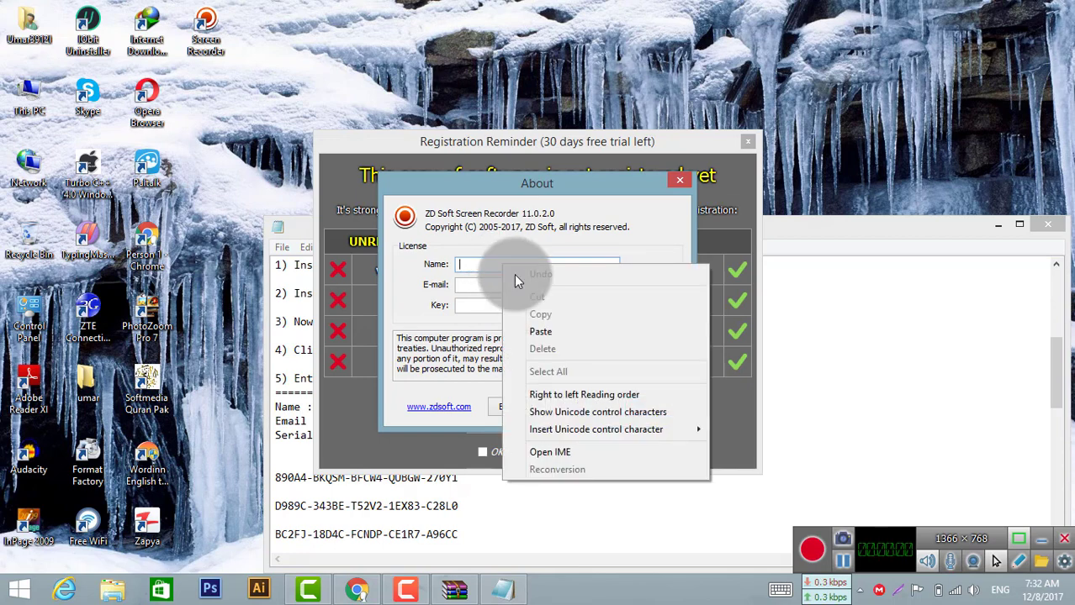
pyautogui.click(542, 332)
# Step: Copy the registration e-mail value from the Read Me file into the license form's E-mail field
pyautogui.click(454, 505)
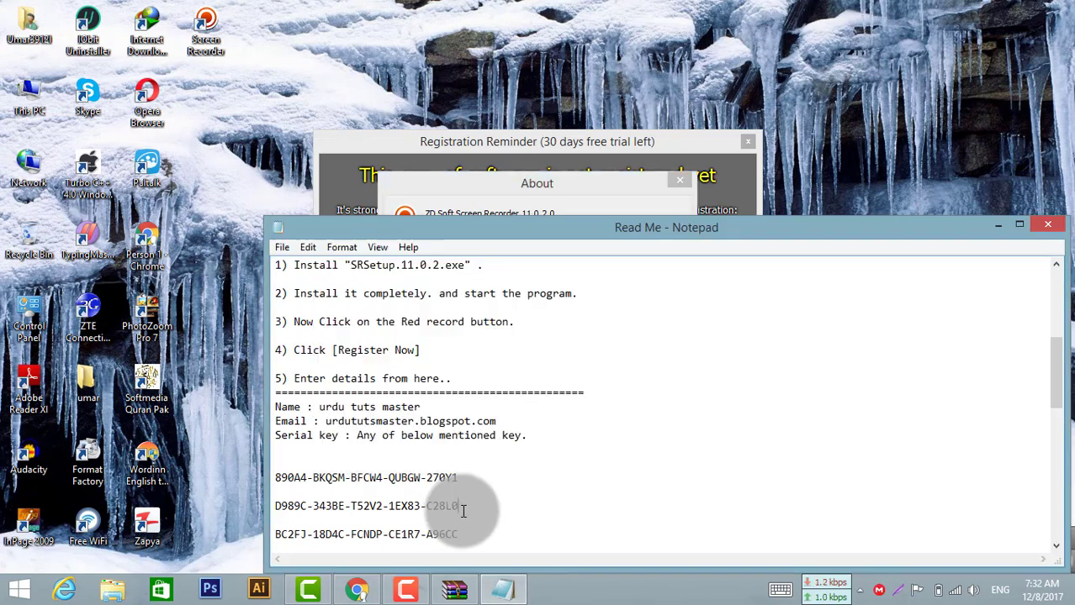
pyautogui.moveTo(328, 423); pyautogui.dragTo(491, 421)
pyautogui.rightClick(491, 421)
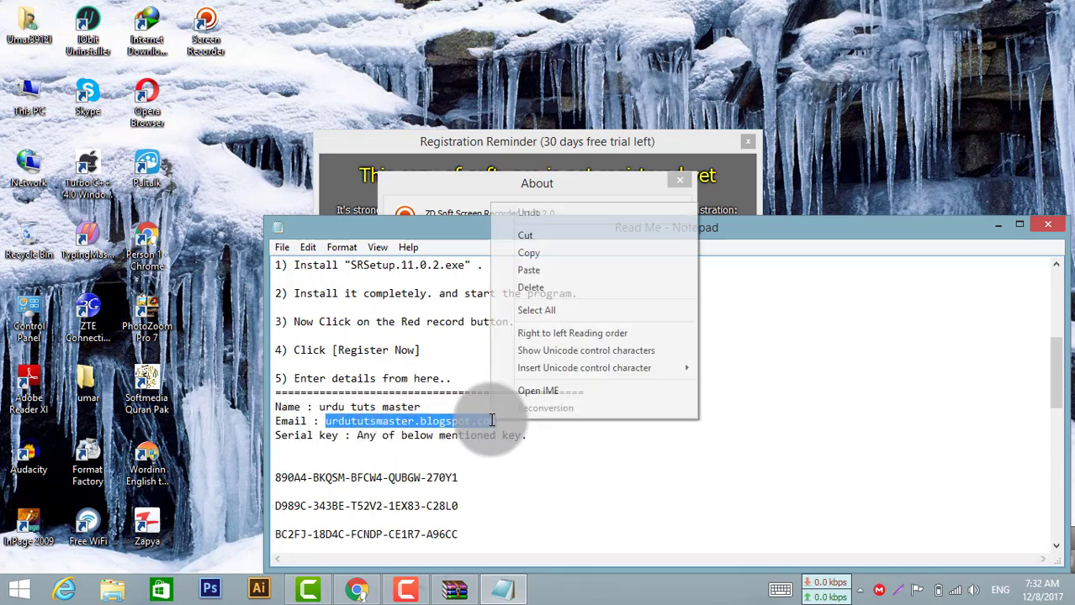
pyautogui.click(546, 251)
pyautogui.click(543, 195)
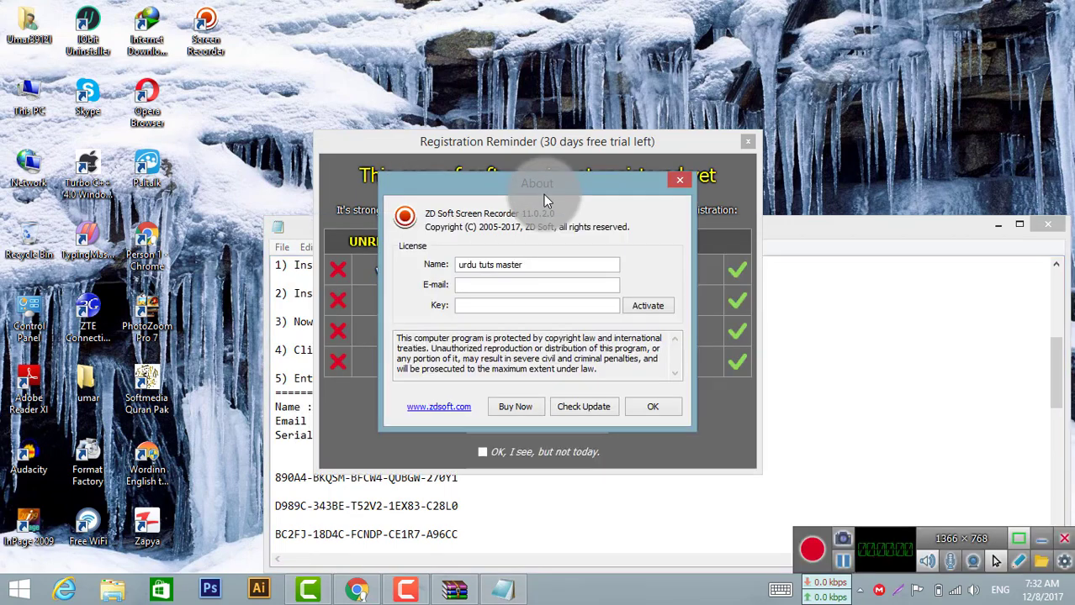
pyautogui.click(521, 285)
pyautogui.rightClick(521, 289)
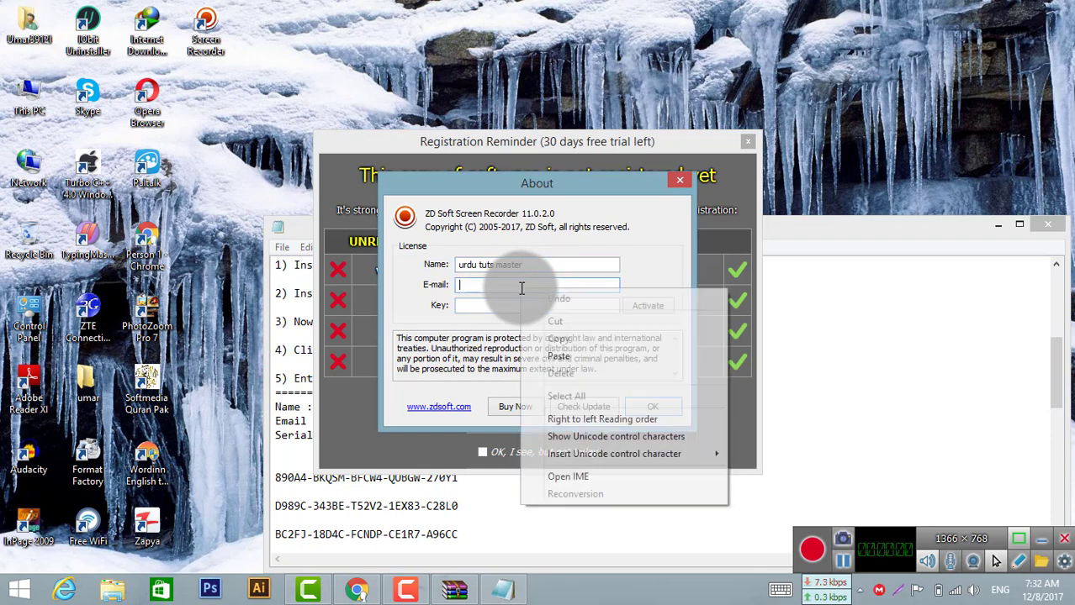
pyautogui.click(552, 355)
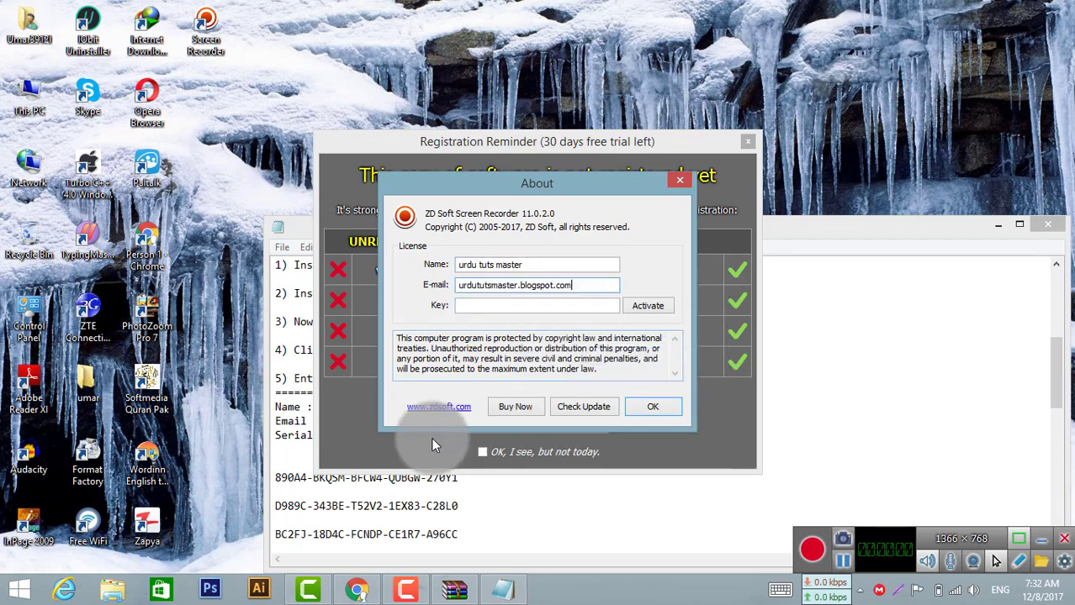
# Step: Try to register with the first serial key from the Read Me file pasted into the license form's Key field
pyautogui.click(276, 476)
pyautogui.moveTo(276, 477); pyautogui.dragTo(459, 478)
pyautogui.rightClick(458, 478)
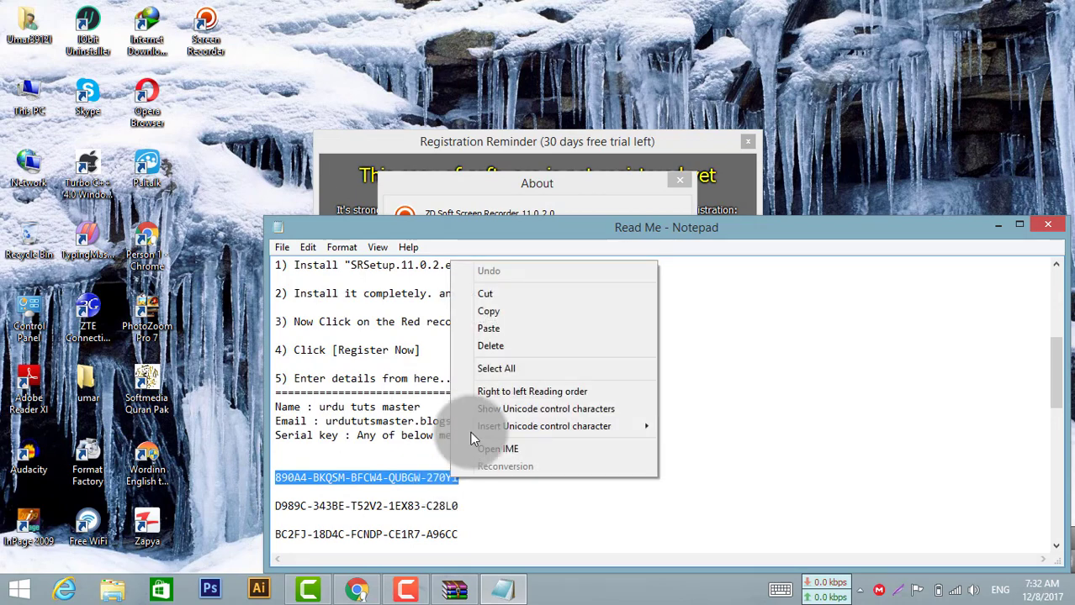
pyautogui.click(488, 311)
pyautogui.click(511, 199)
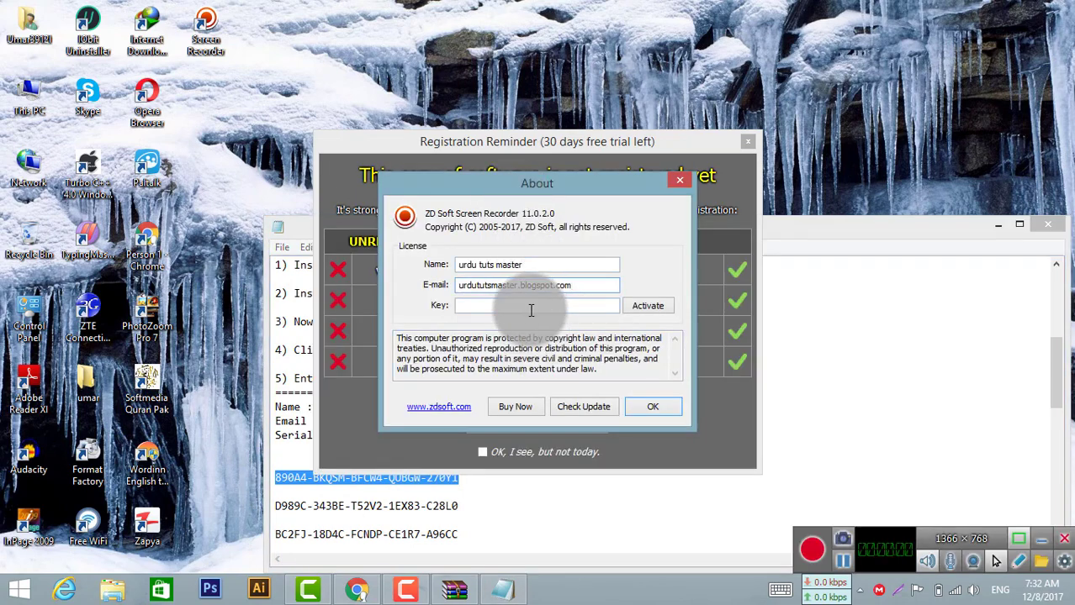
pyautogui.rightClick(530, 305)
pyautogui.click(568, 377)
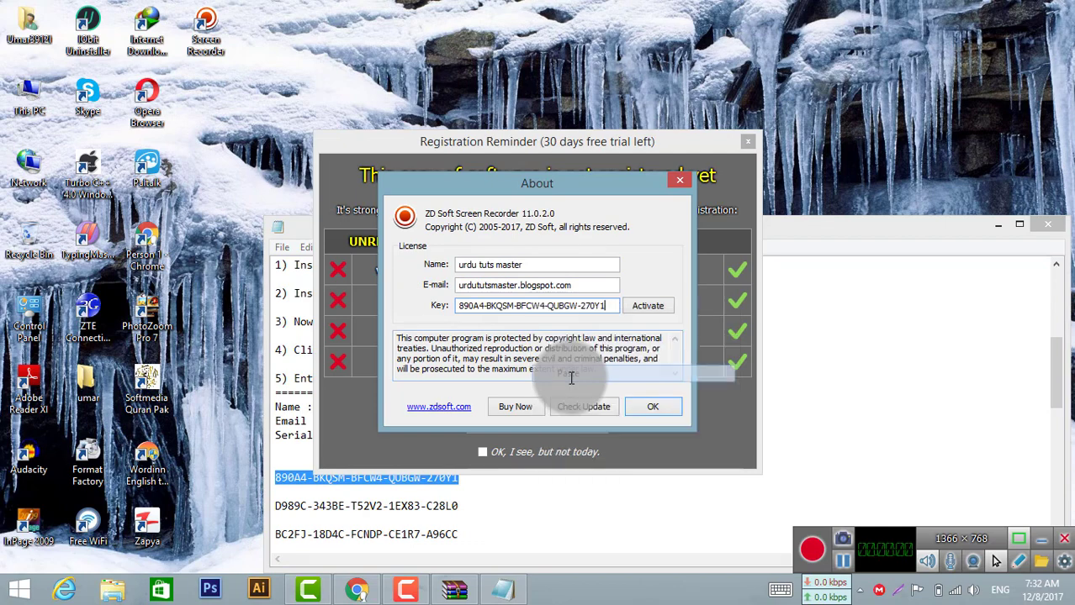
pyautogui.click(635, 412)
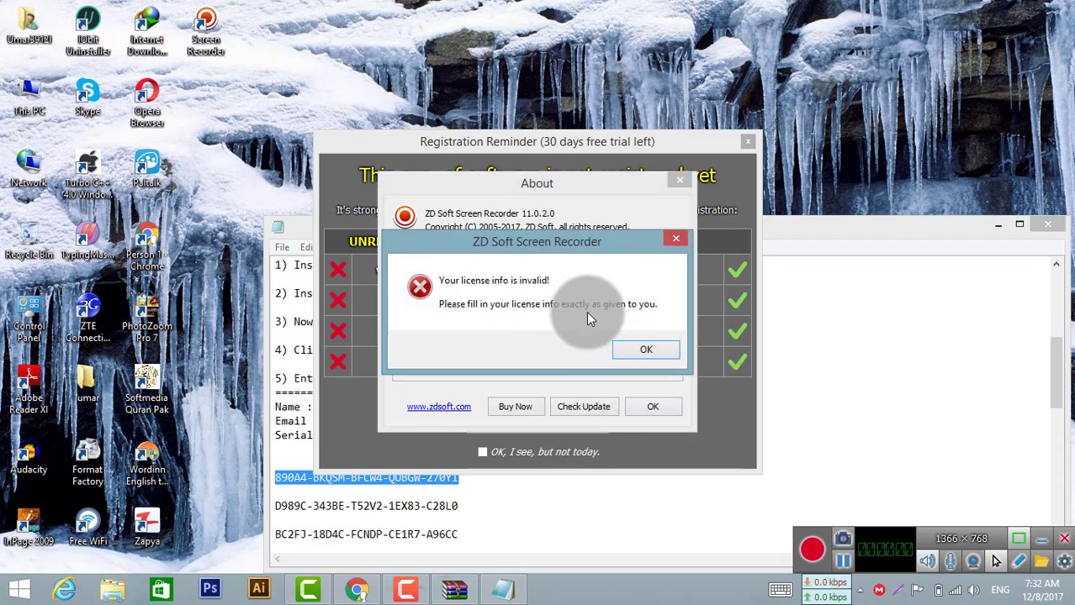
pyautogui.click(661, 347)
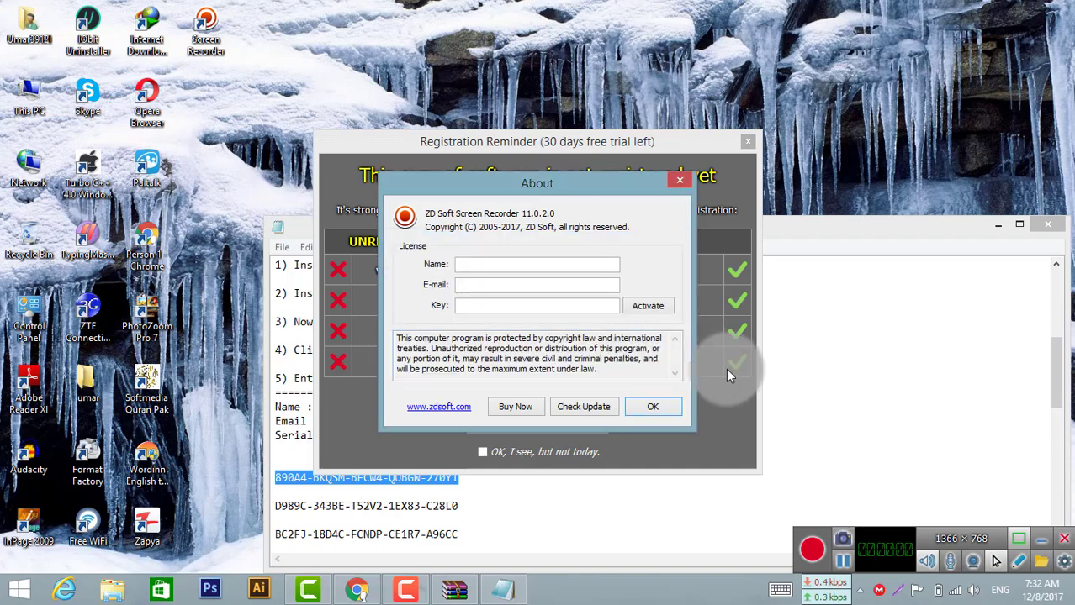
# Step: Copy the second serial key from the Read Me file into the license form's Key field
pyautogui.click(1035, 367)
pyautogui.scroll(-3, 1043, 372)
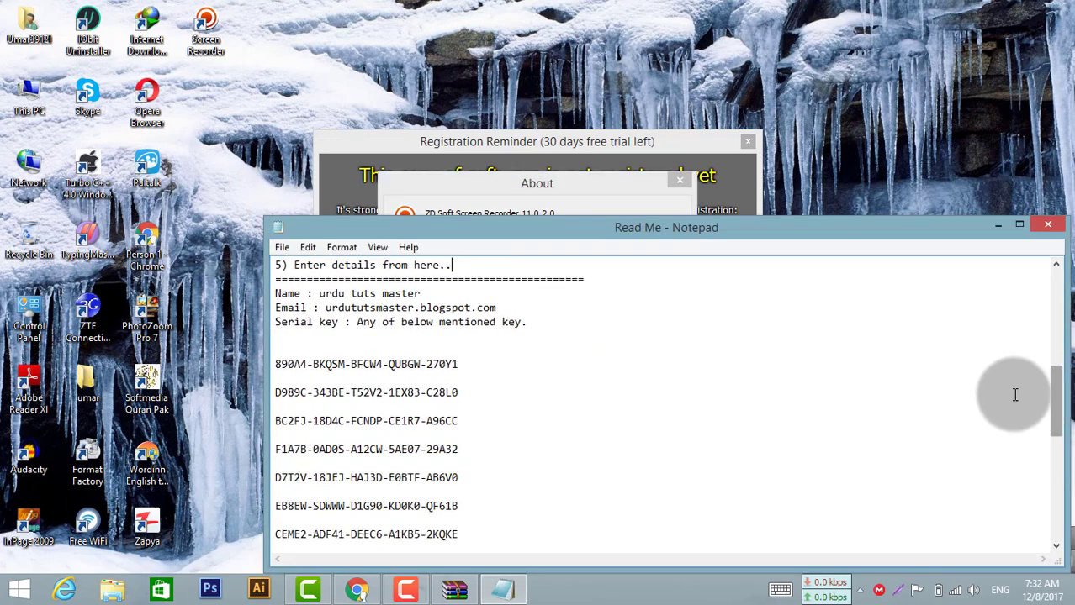
pyautogui.moveTo(275, 392); pyautogui.dragTo(452, 390)
pyautogui.rightClick(452, 390)
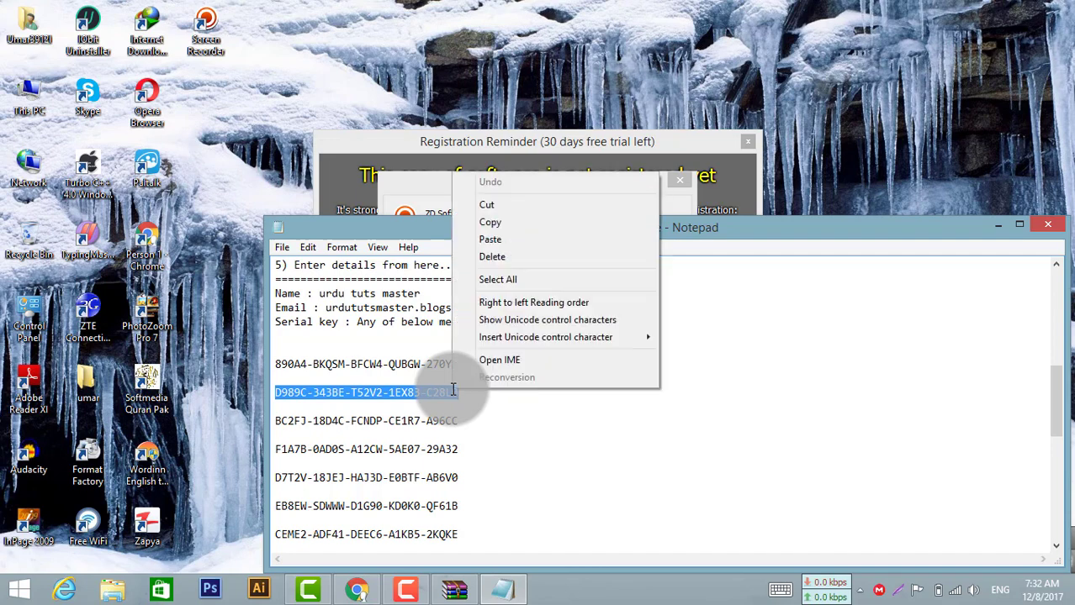
pyautogui.click(493, 225)
pyautogui.click(506, 206)
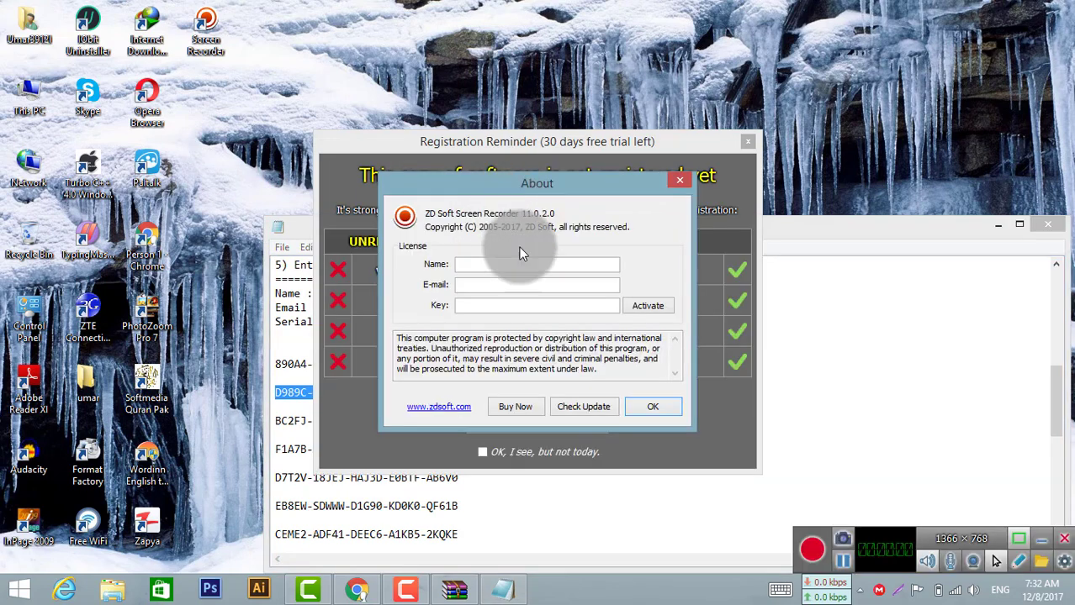
pyautogui.click(510, 305)
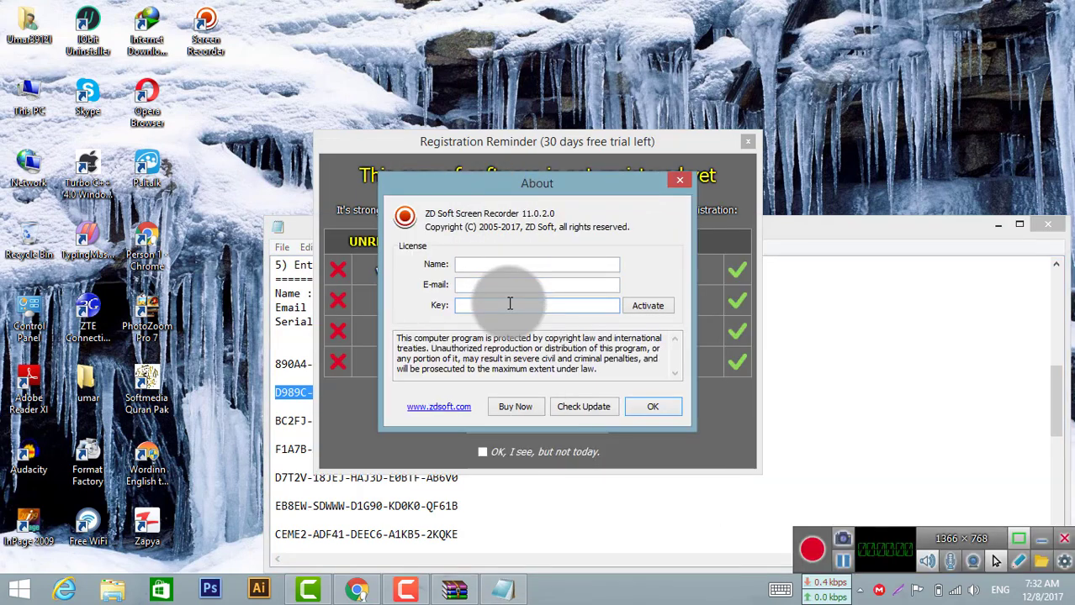
pyautogui.rightClick(510, 305)
pyautogui.click(558, 370)
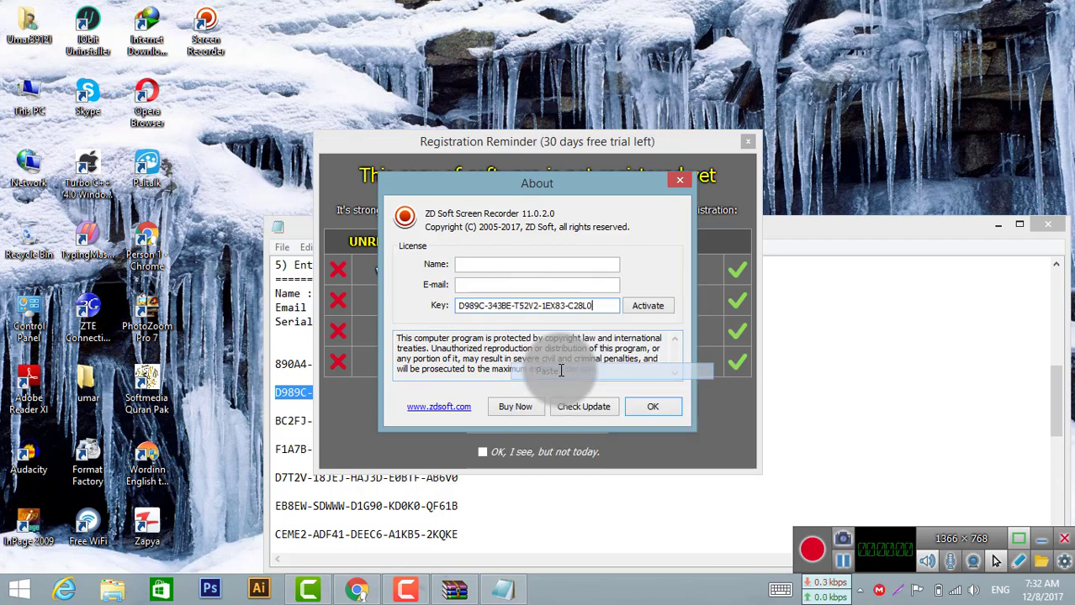
# Step: Copy the registration name from the Read Me file into the license form's Name field and confirm the form
pyautogui.click(494, 518)
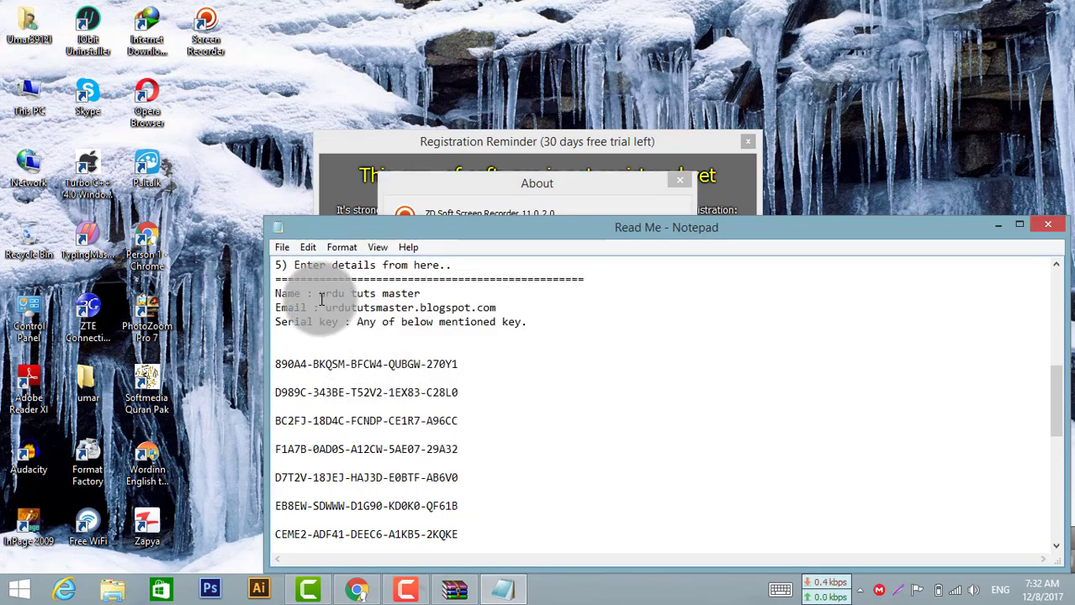
pyautogui.moveTo(319, 294); pyautogui.dragTo(403, 294)
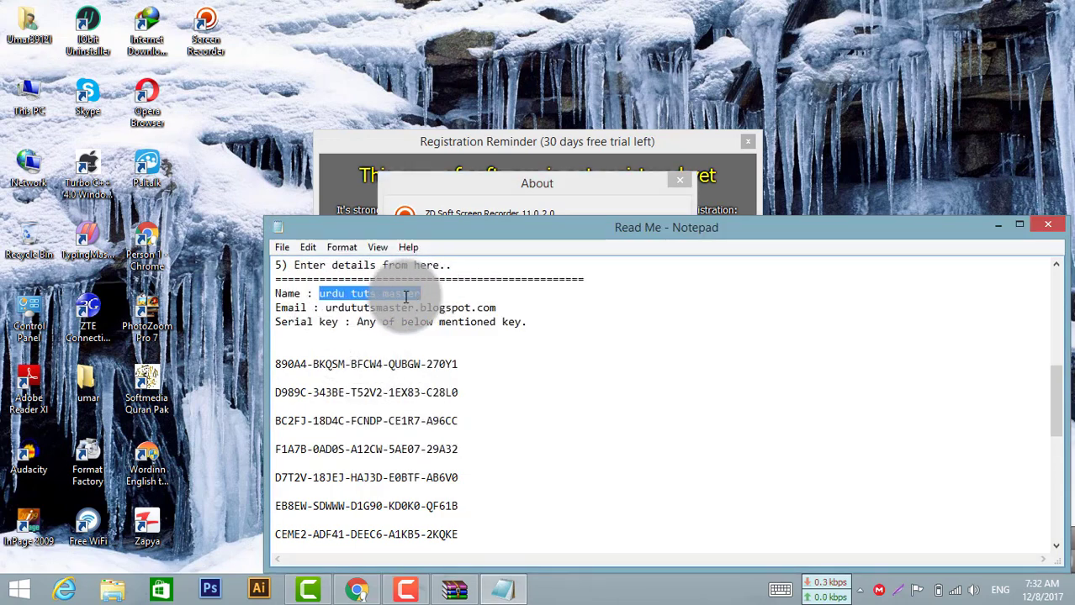
pyautogui.rightClick(406, 296)
pyautogui.click(436, 338)
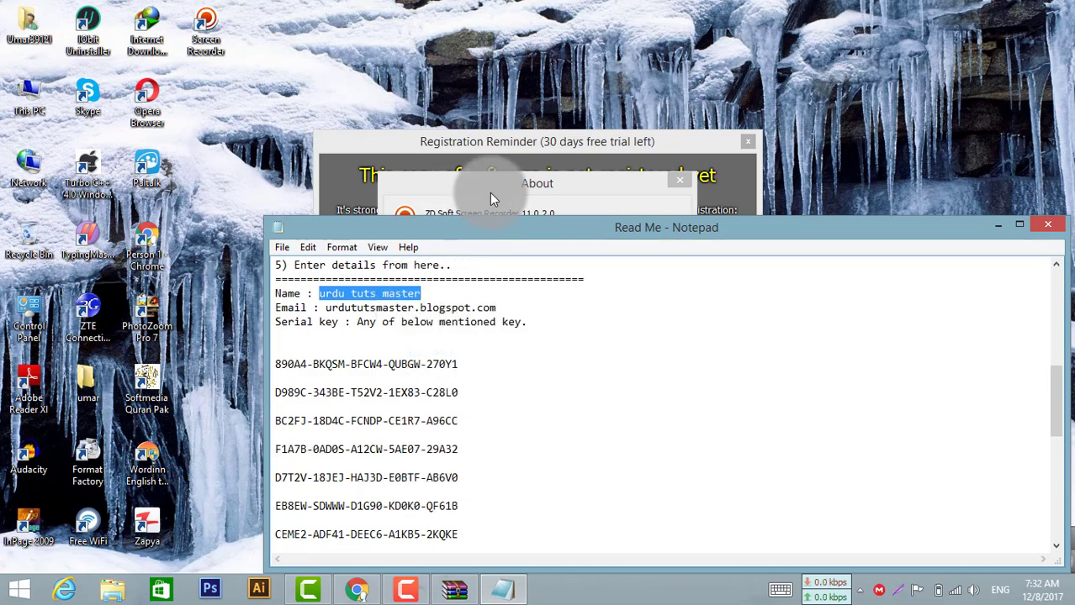
pyautogui.click(492, 199)
pyautogui.rightClick(486, 265)
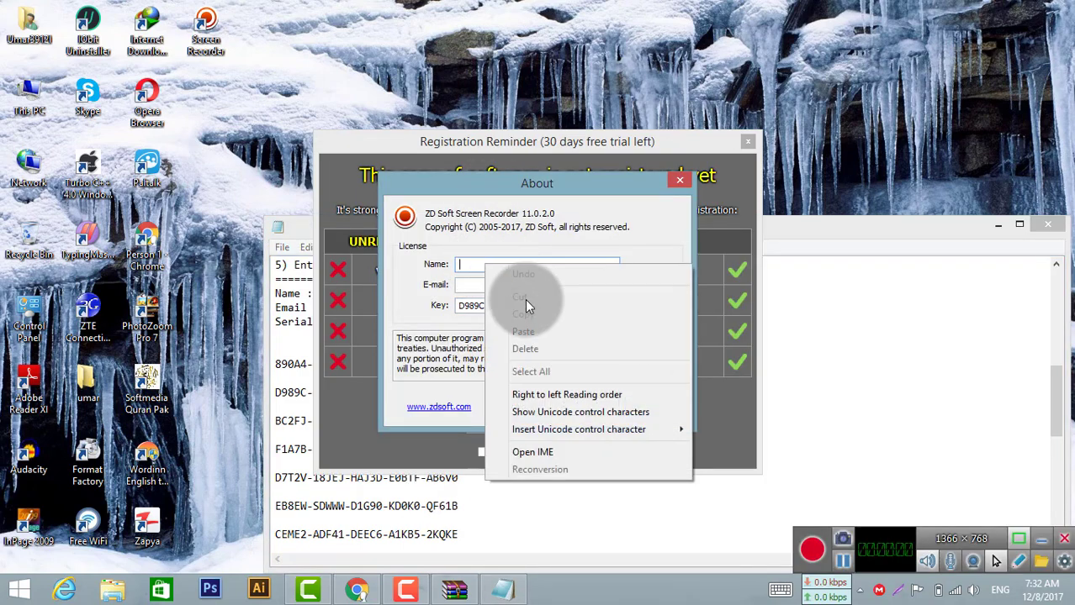
pyautogui.click(536, 335)
pyautogui.click(626, 406)
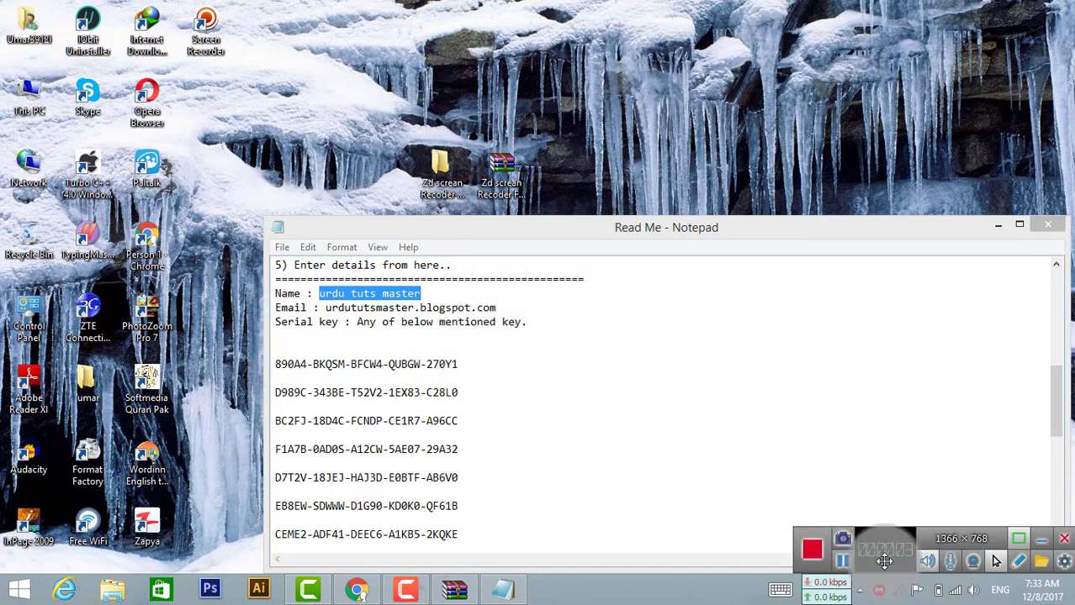
# Step: Close the Read Me file and draw three nested red rectangles of width 5 around the Zd screan Recoder folder and archive
pyautogui.click(1047, 225)
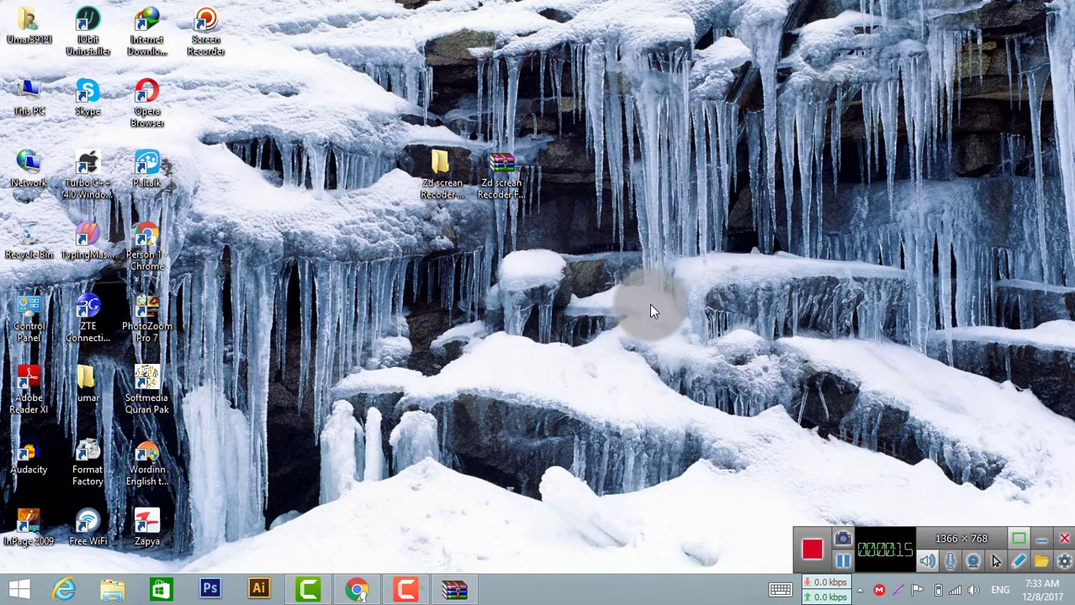
pyautogui.click(1017, 564)
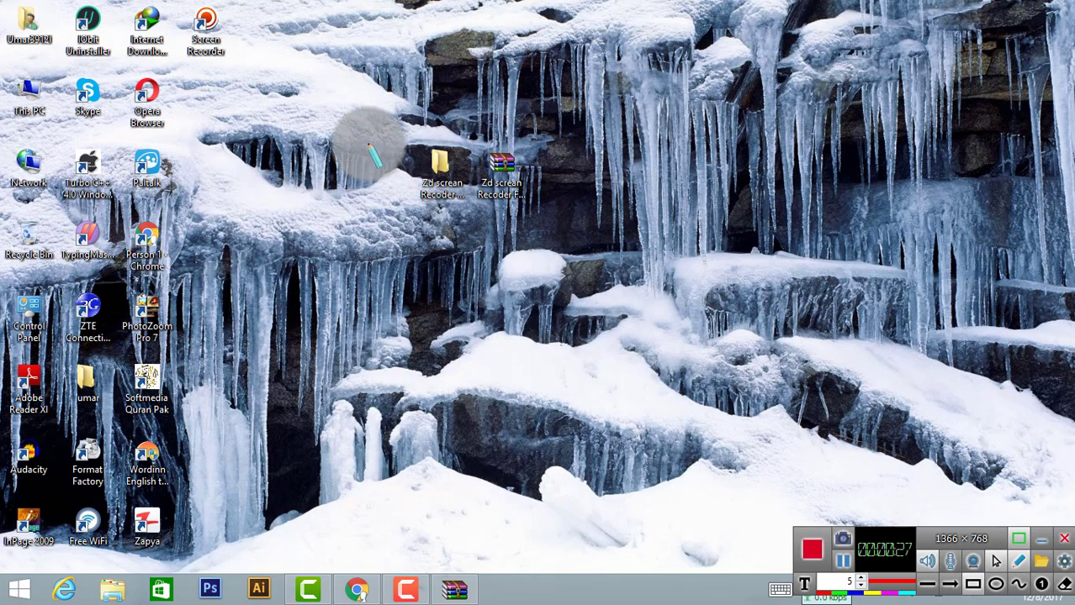
pyautogui.moveTo(353, 130); pyautogui.dragTo(714, 217)
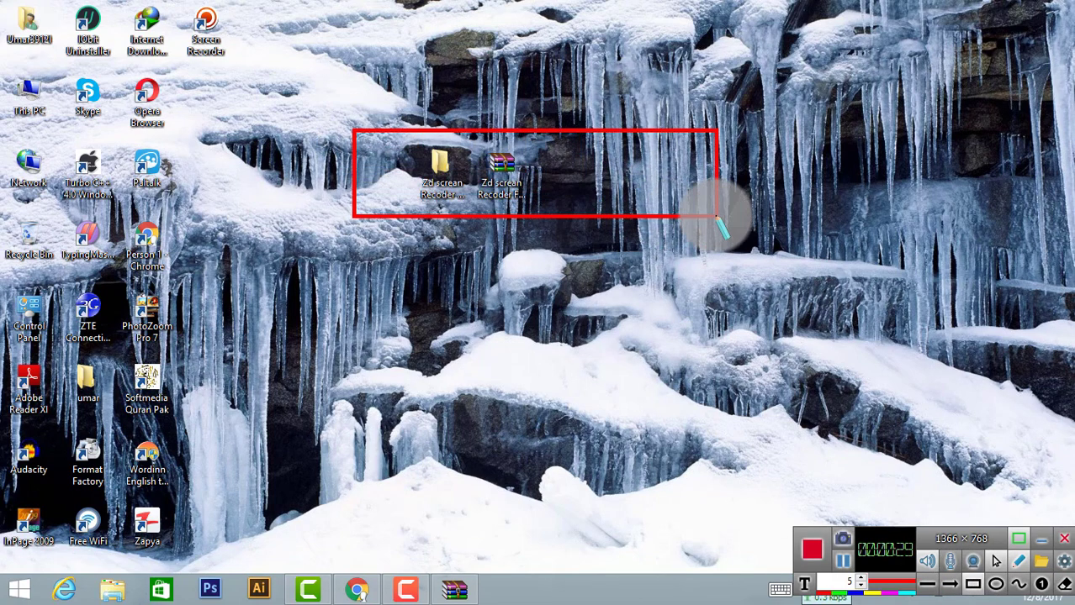
pyautogui.moveTo(370, 137); pyautogui.dragTo(533, 169)
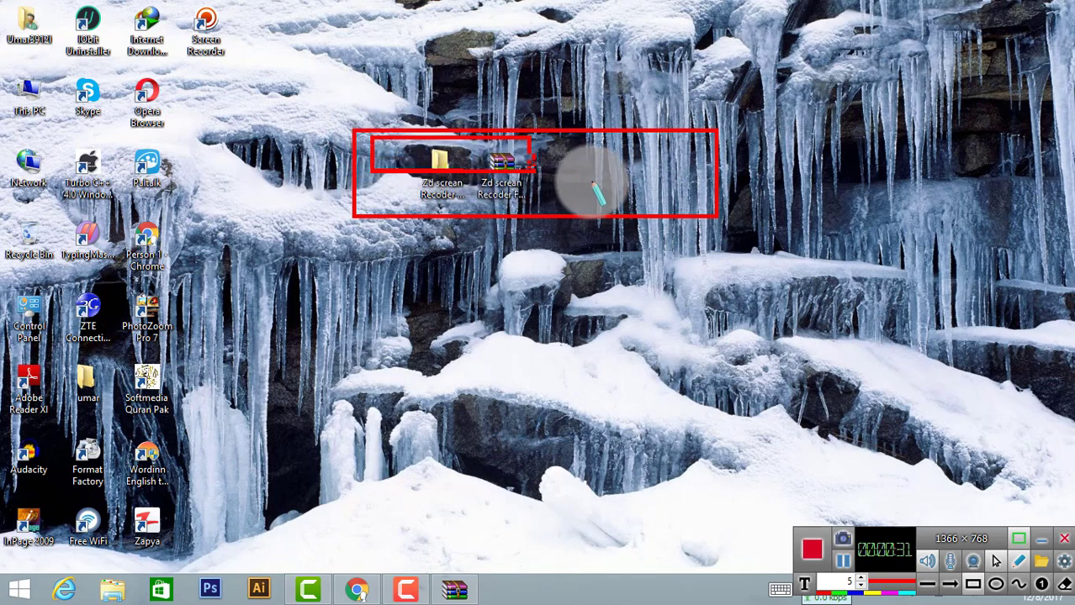
pyautogui.moveTo(593, 181); pyautogui.dragTo(680, 213)
pyautogui.moveTo(410, 143); pyautogui.dragTo(586, 217)
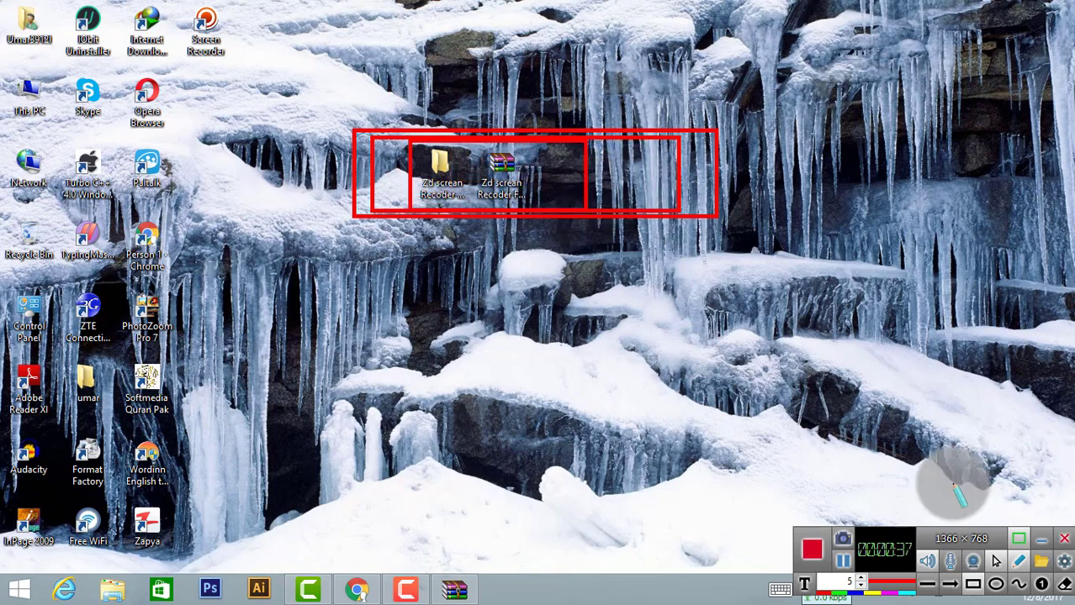
# Step: Draw four red arrows of width 10 around the rectangles, pointing towards the Zd screan Recoder folder
pyautogui.click(952, 587)
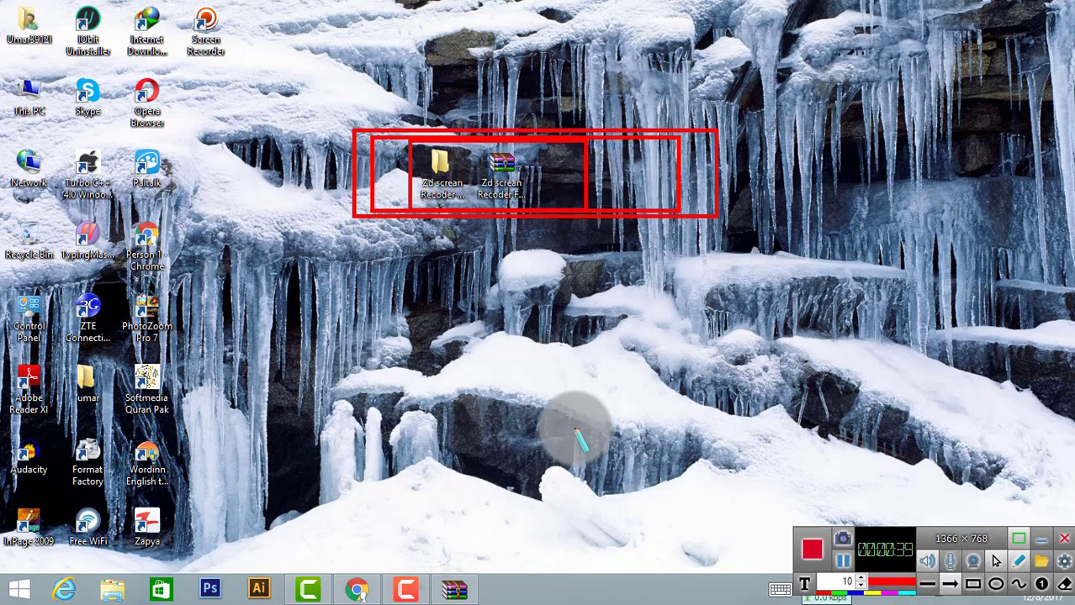
pyautogui.moveTo(507, 254)
pyautogui.mouseDown()
pyautogui.moveTo(531, 463)
pyautogui.moveTo(404, 420)
pyautogui.moveTo(366, 246)
pyautogui.mouseUp()
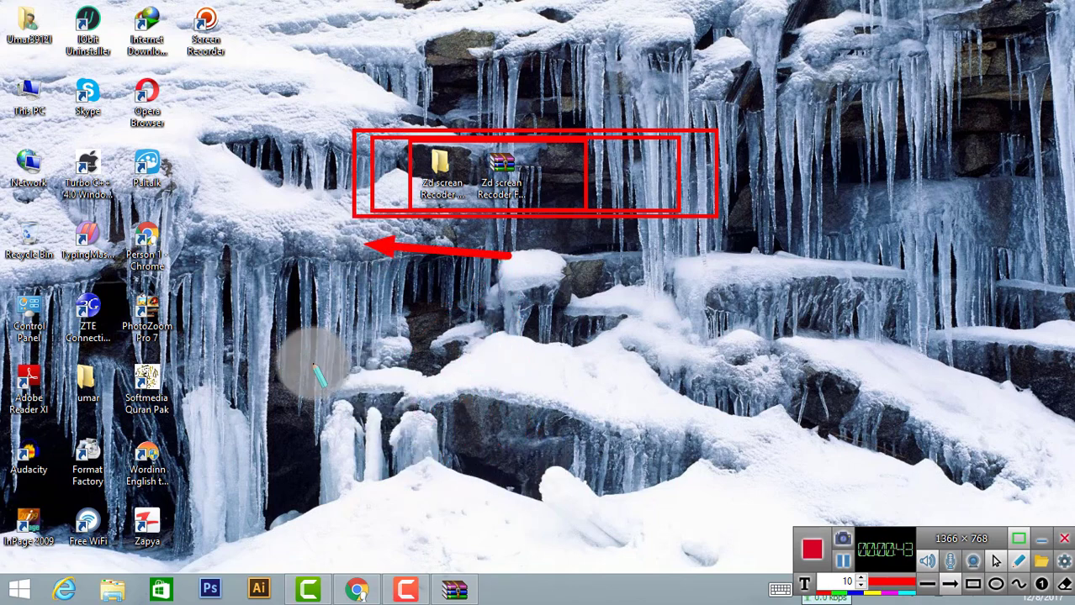
pyautogui.moveTo(226, 486); pyautogui.dragTo(444, 243)
pyautogui.moveTo(206, 139); pyautogui.dragTo(391, 199)
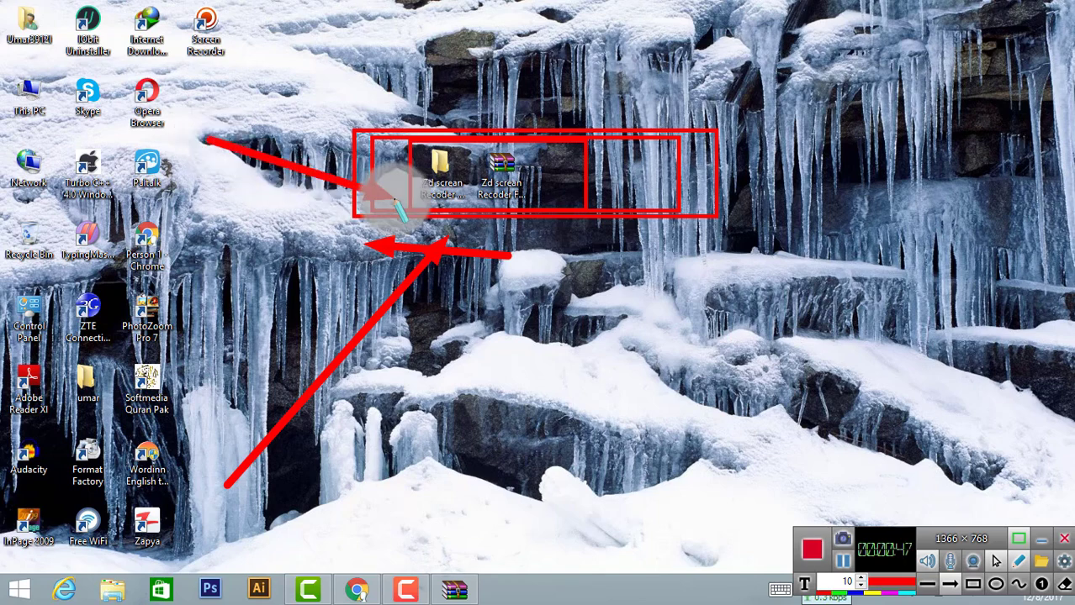
pyautogui.moveTo(364, 67); pyautogui.dragTo(362, 56)
pyautogui.moveTo(428, 126); pyautogui.dragTo(425, 117)
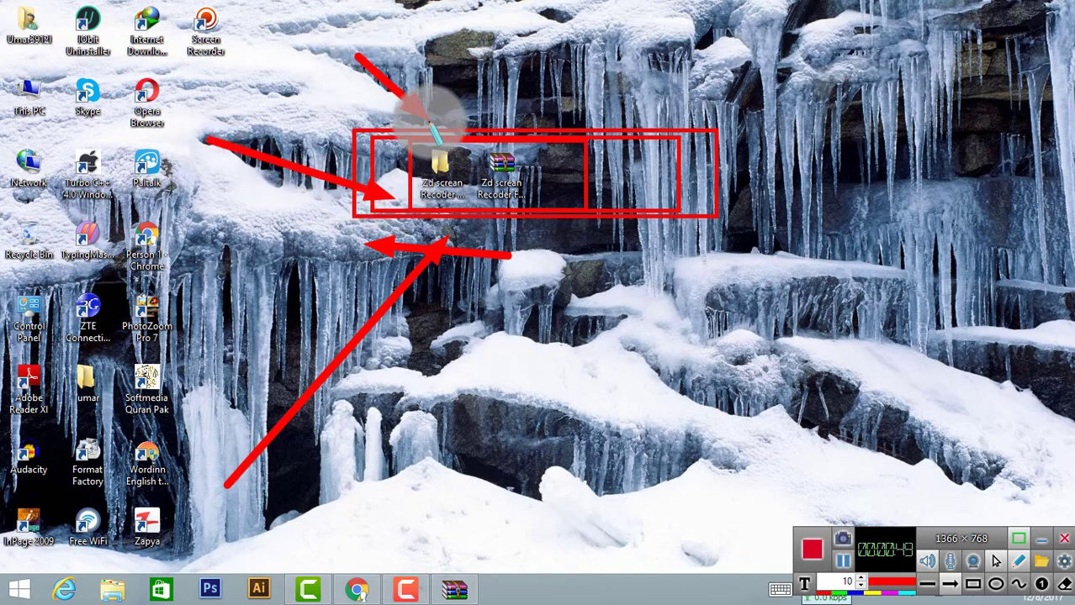
# Step: Erase most of the two arrows below the rectangles with a size 20 eraser and stop the recording
pyautogui.click(1062, 586)
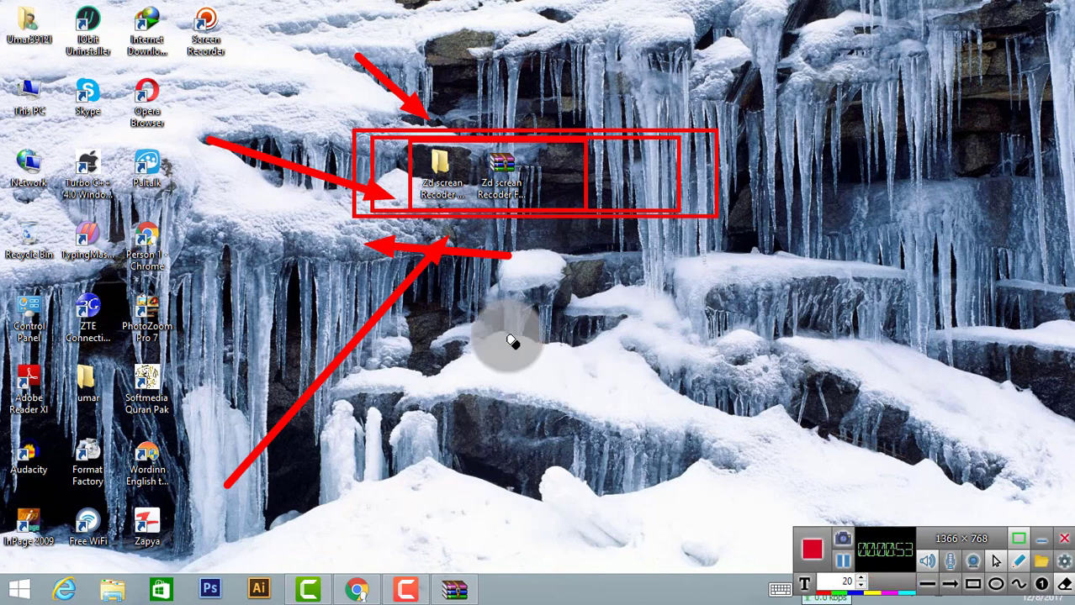
pyautogui.moveTo(448, 261)
pyautogui.mouseDown()
pyautogui.moveTo(532, 257)
pyautogui.moveTo(423, 259)
pyautogui.moveTo(535, 260)
pyautogui.moveTo(373, 228)
pyautogui.moveTo(404, 245)
pyautogui.mouseUp()
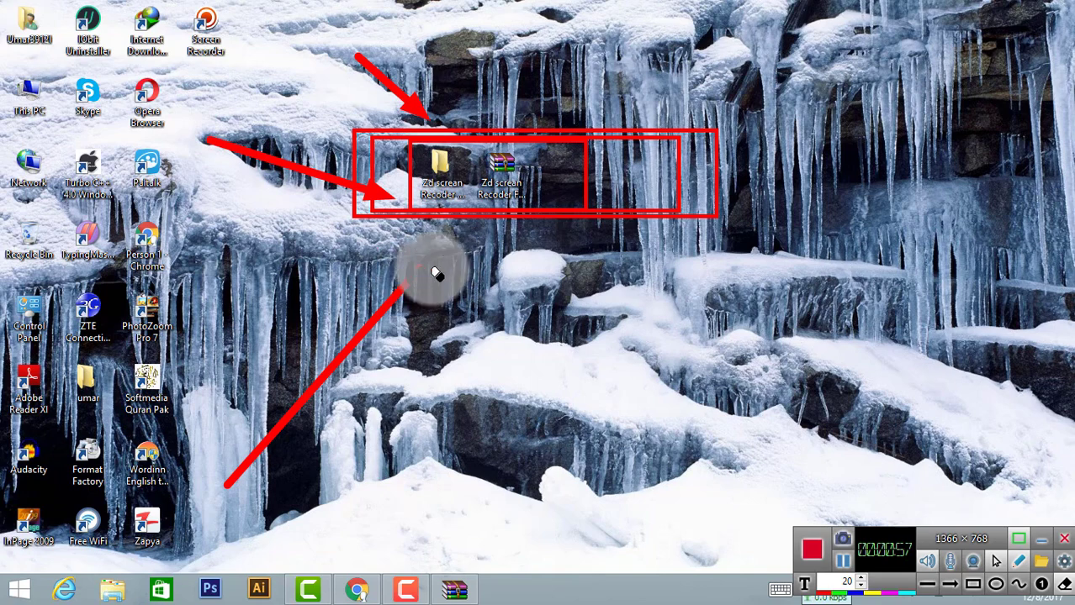
pyautogui.moveTo(432, 264)
pyautogui.mouseDown()
pyautogui.moveTo(448, 251)
pyautogui.moveTo(309, 370)
pyautogui.moveTo(363, 338)
pyautogui.moveTo(307, 378)
pyautogui.moveTo(330, 384)
pyautogui.moveTo(257, 454)
pyautogui.mouseUp()
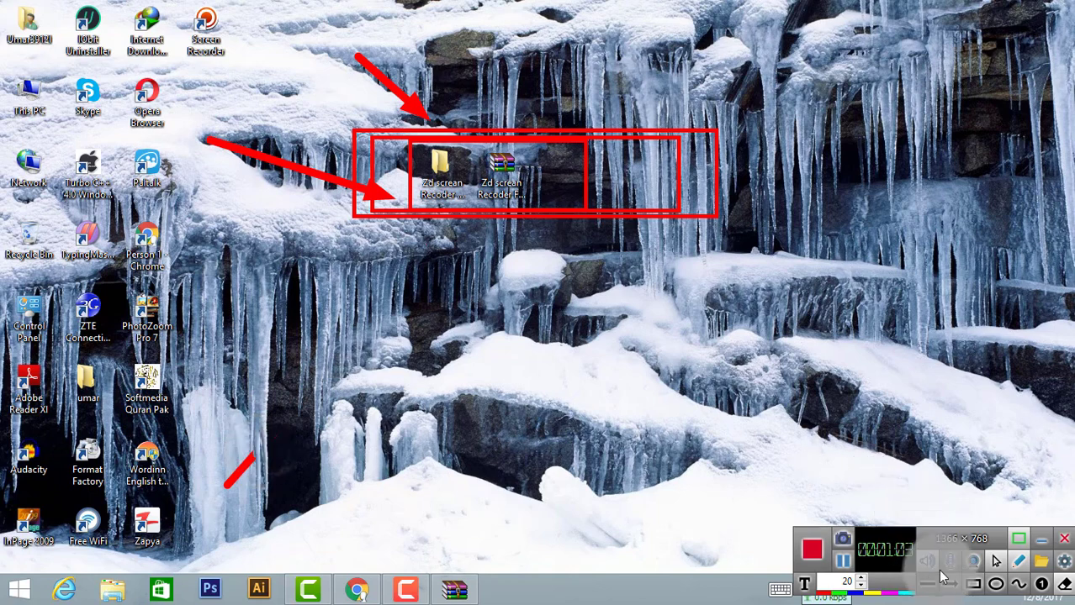
pyautogui.click(815, 553)
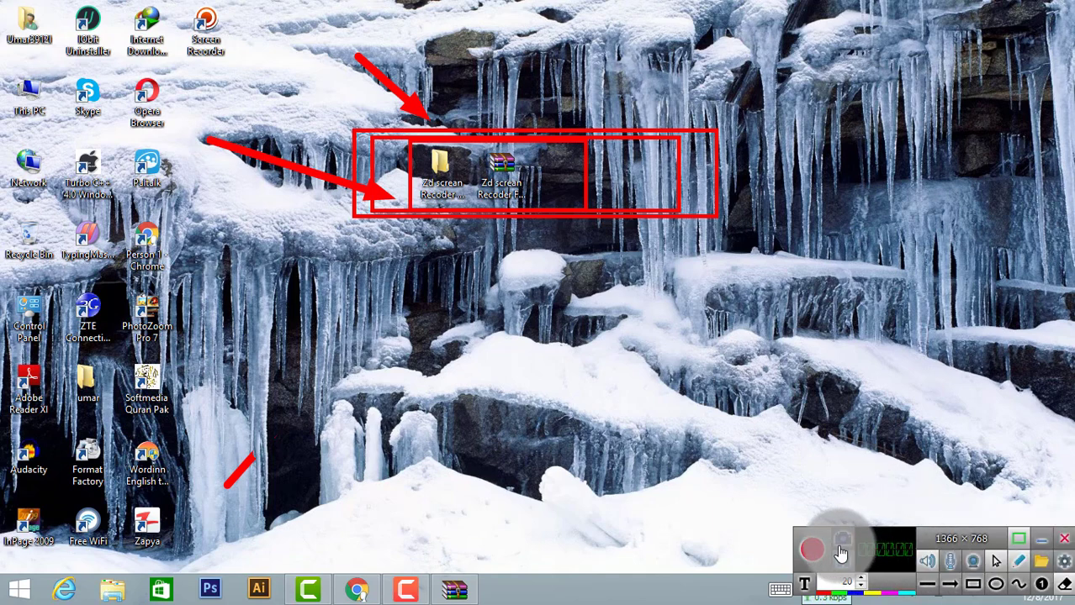
# Step: Play back Rec 0001 from the recordings list, skipping ahead through the video, and close the recorder
pyautogui.click(1062, 545)
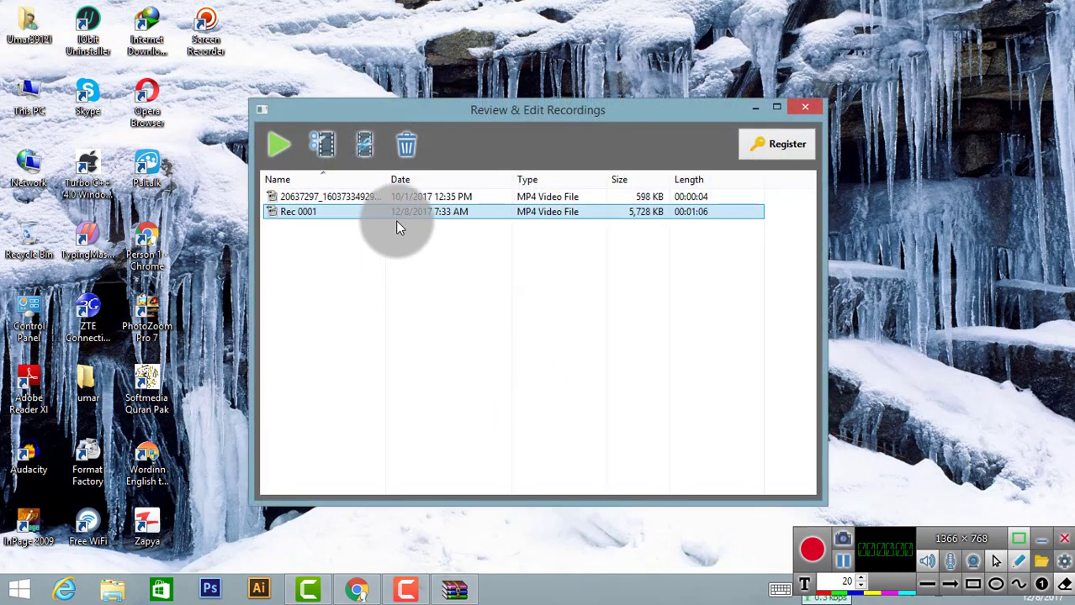
pyautogui.doubleClick(403, 225)
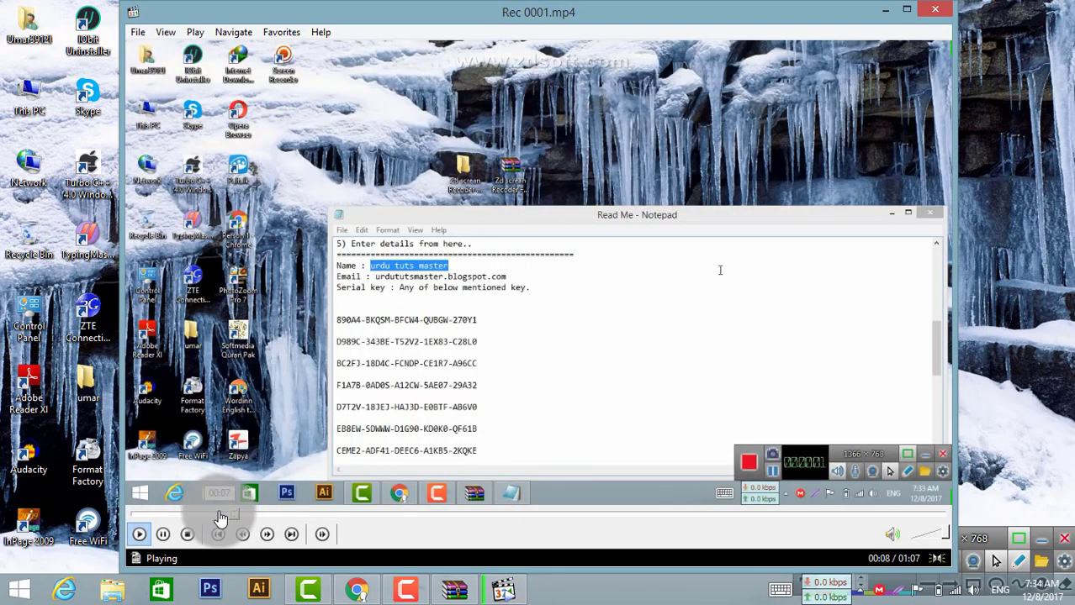
pyautogui.click(252, 515)
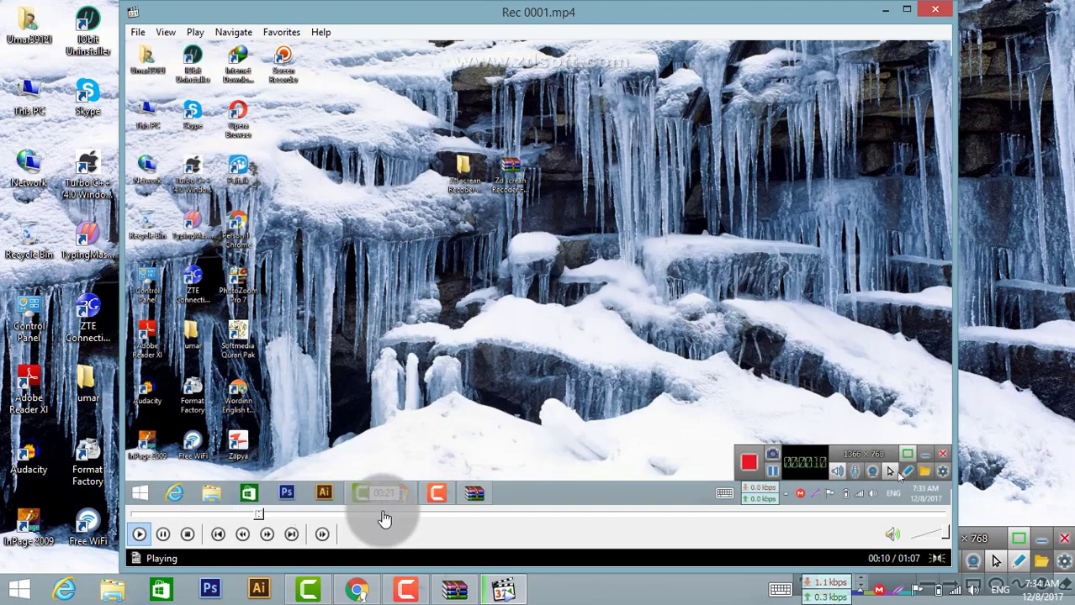
pyautogui.click(448, 514)
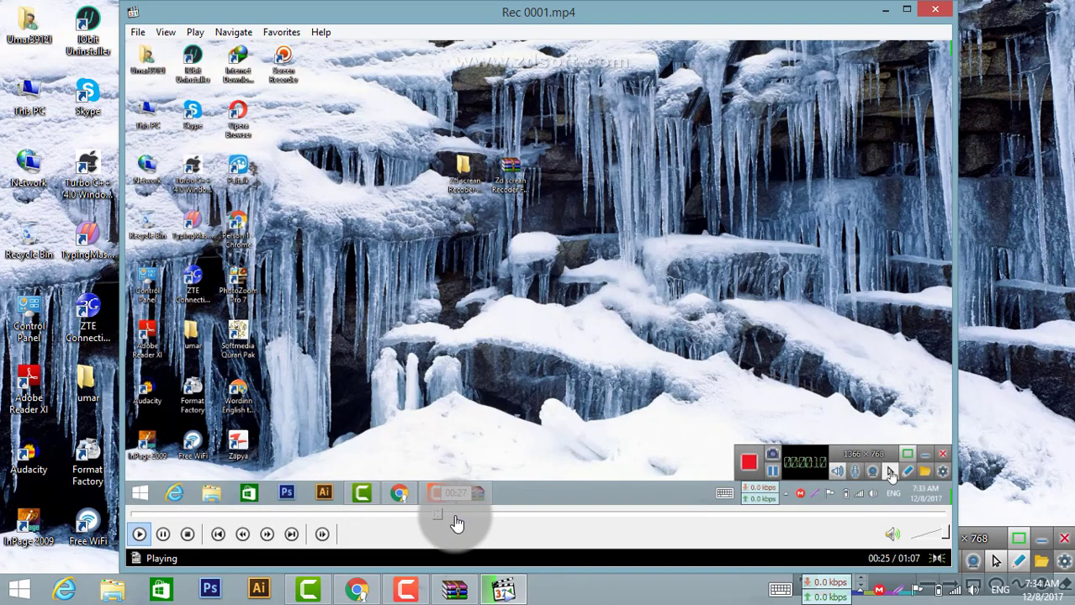
pyautogui.click(940, 13)
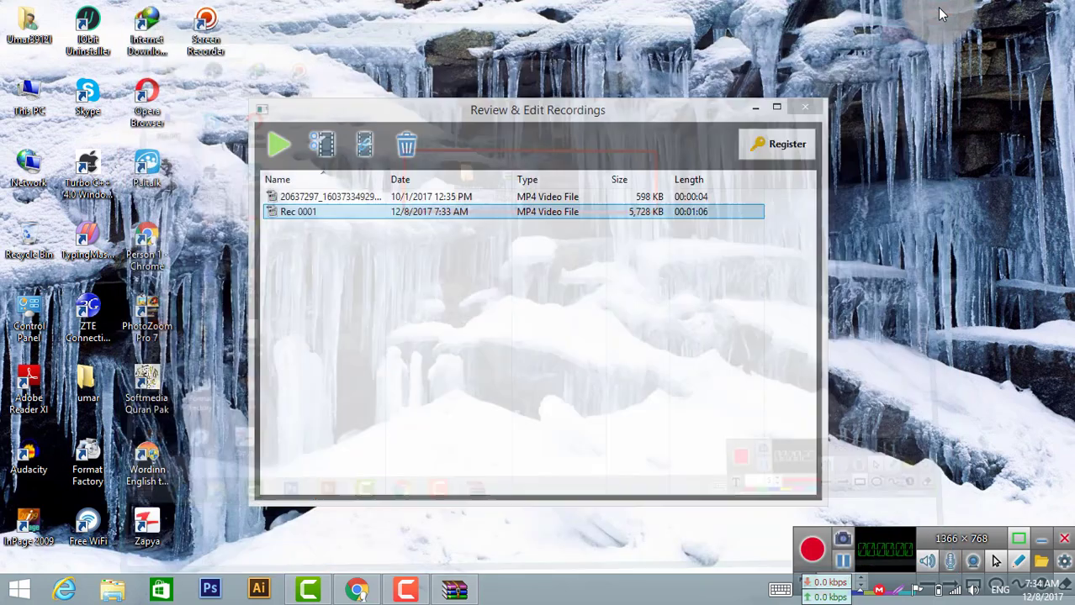
pyautogui.click(803, 111)
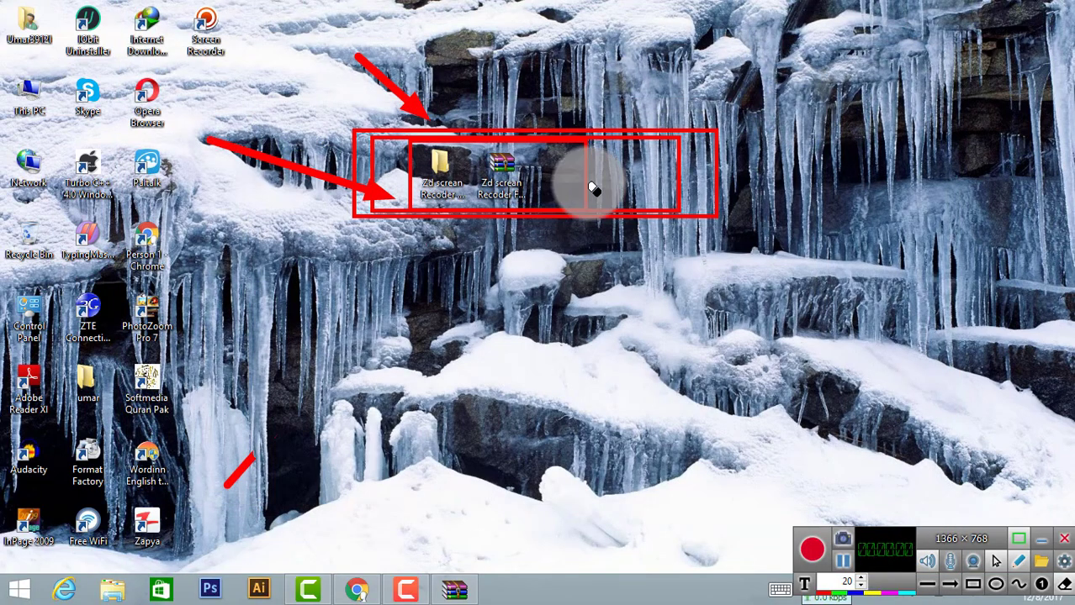
pyautogui.click(1066, 545)
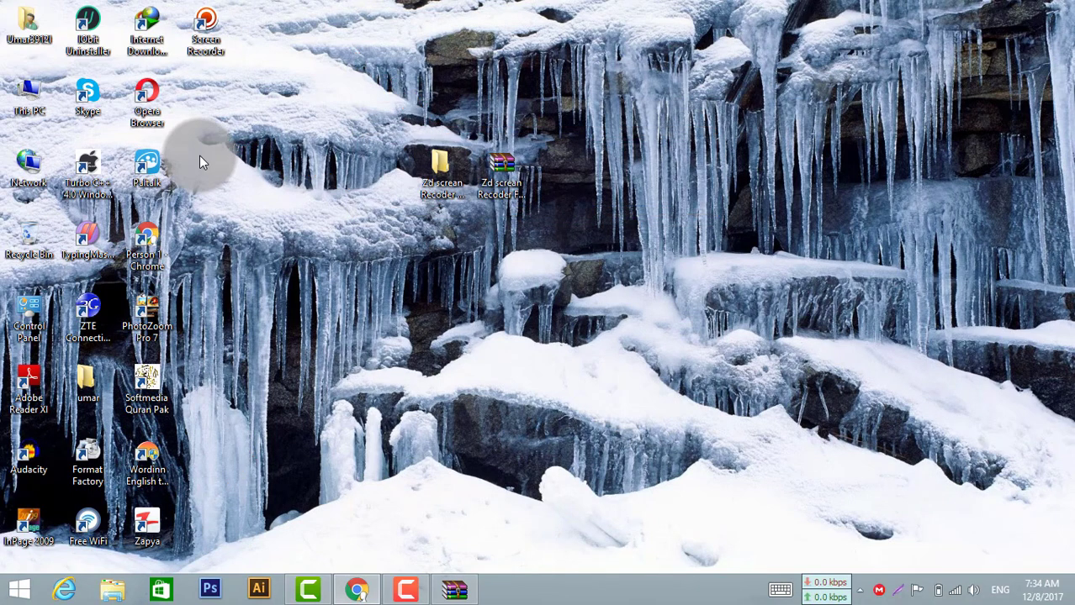
# Step: Open the Screen Recorder shortcut's file location and check the installed Screen Recorder folder's size in its properties
pyautogui.rightClick(199, 26)
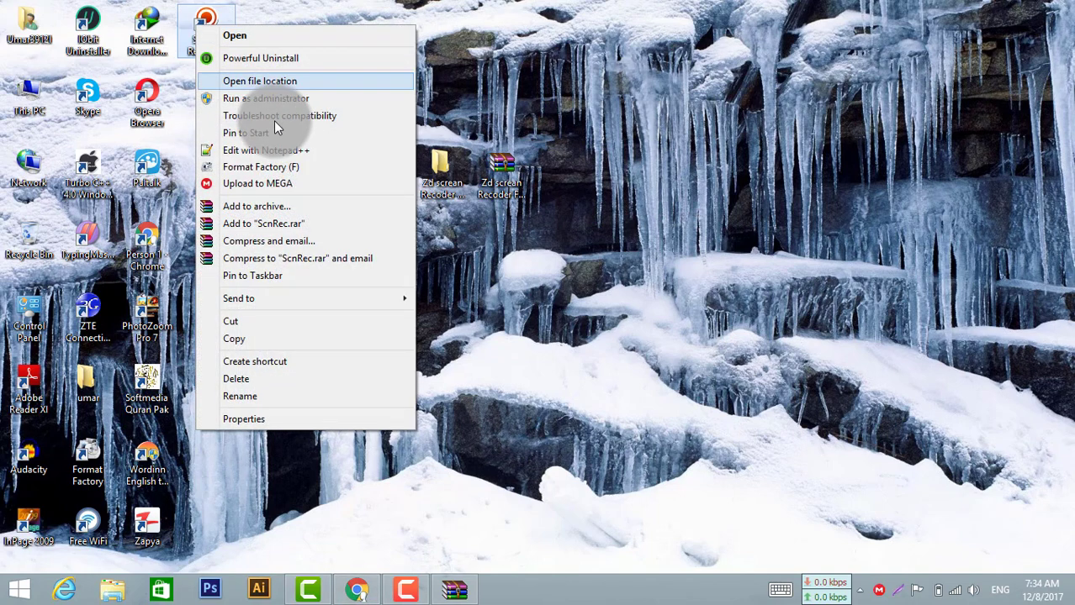
pyautogui.click(265, 83)
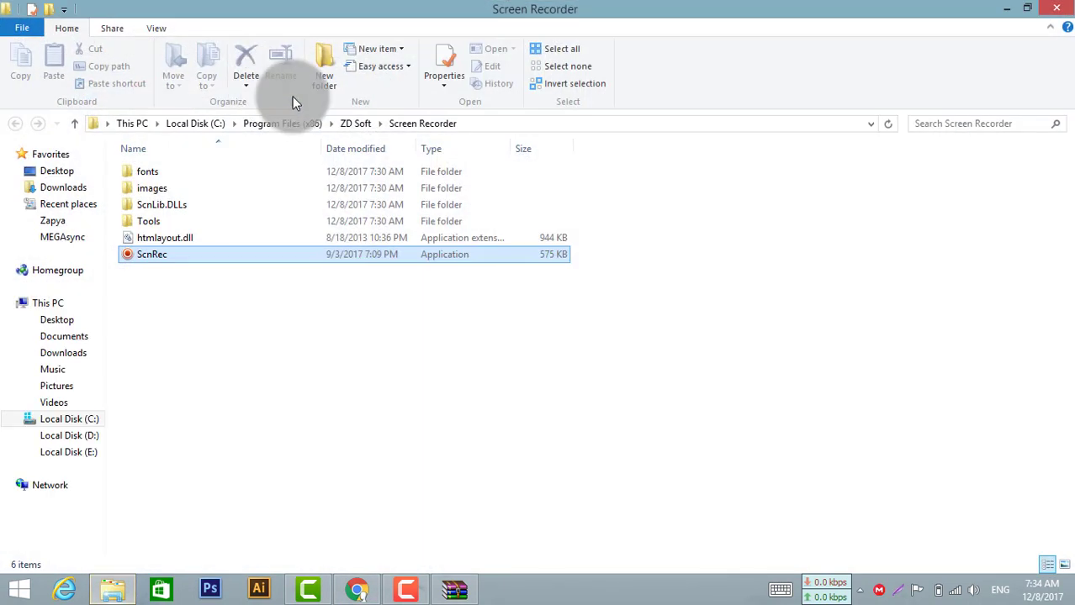
pyautogui.click(353, 124)
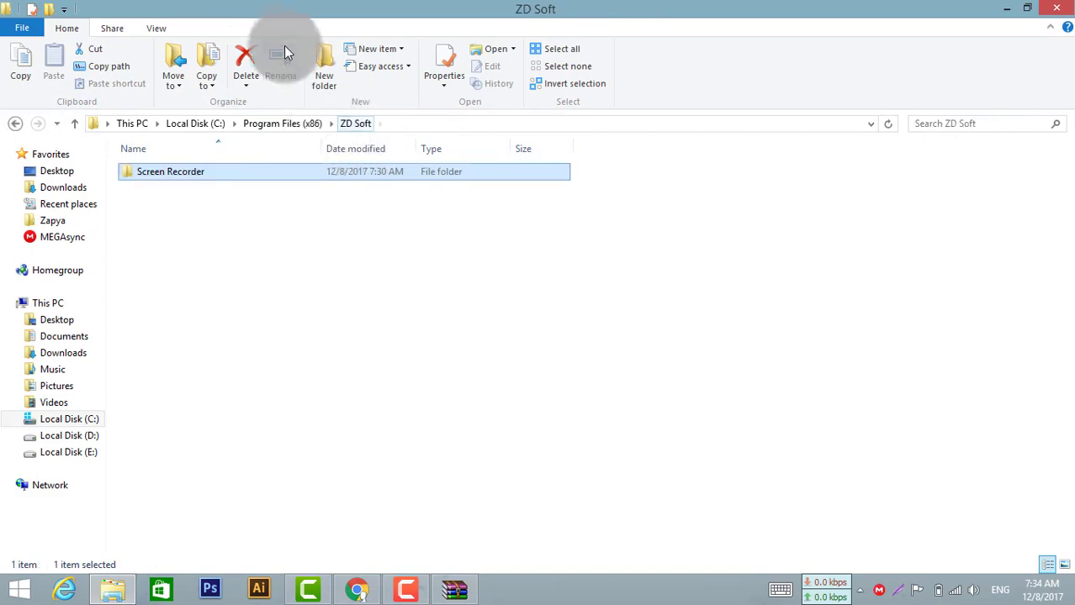
pyautogui.click(440, 57)
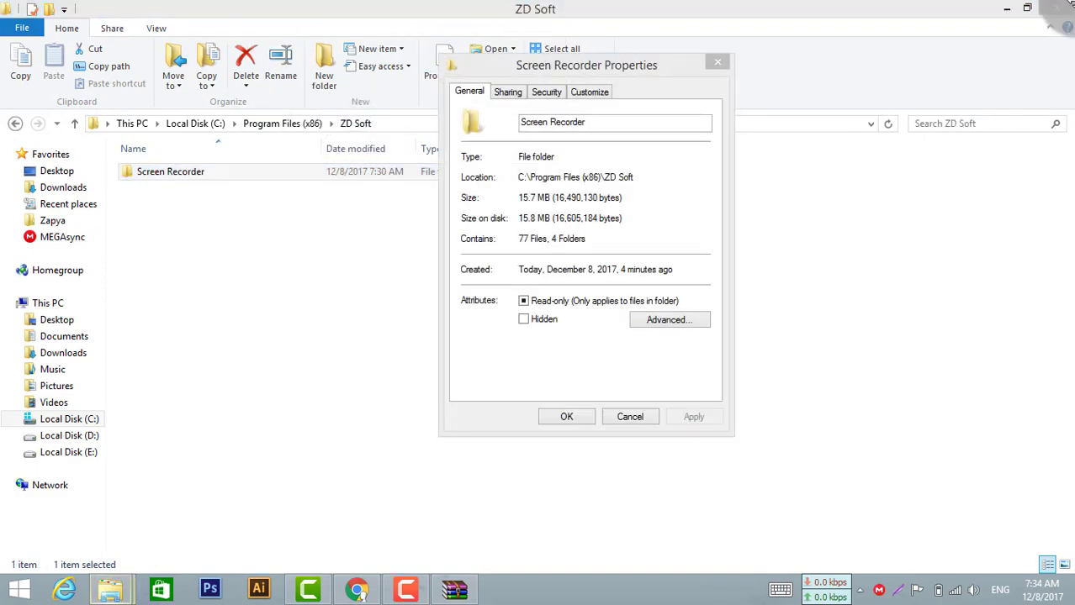
pyautogui.click(1006, 7)
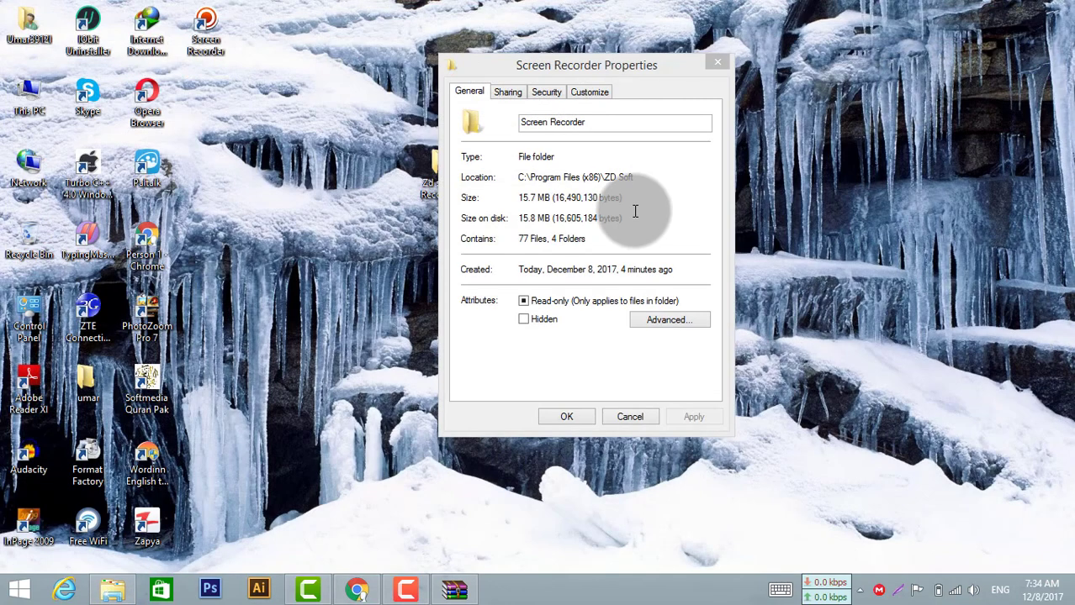
pyautogui.moveTo(518, 196); pyautogui.dragTo(561, 196)
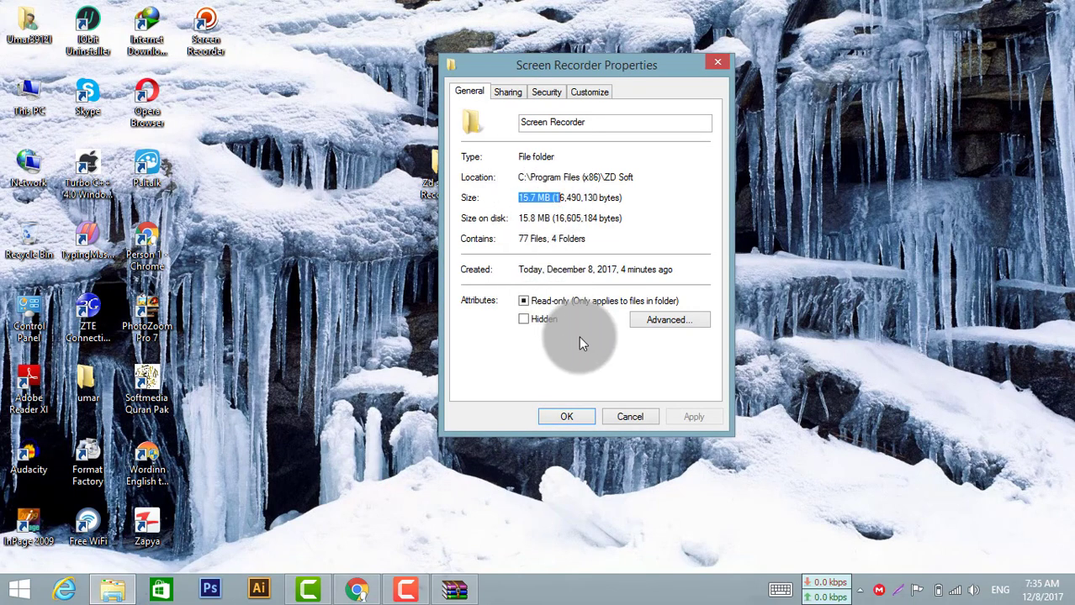
pyautogui.click(577, 416)
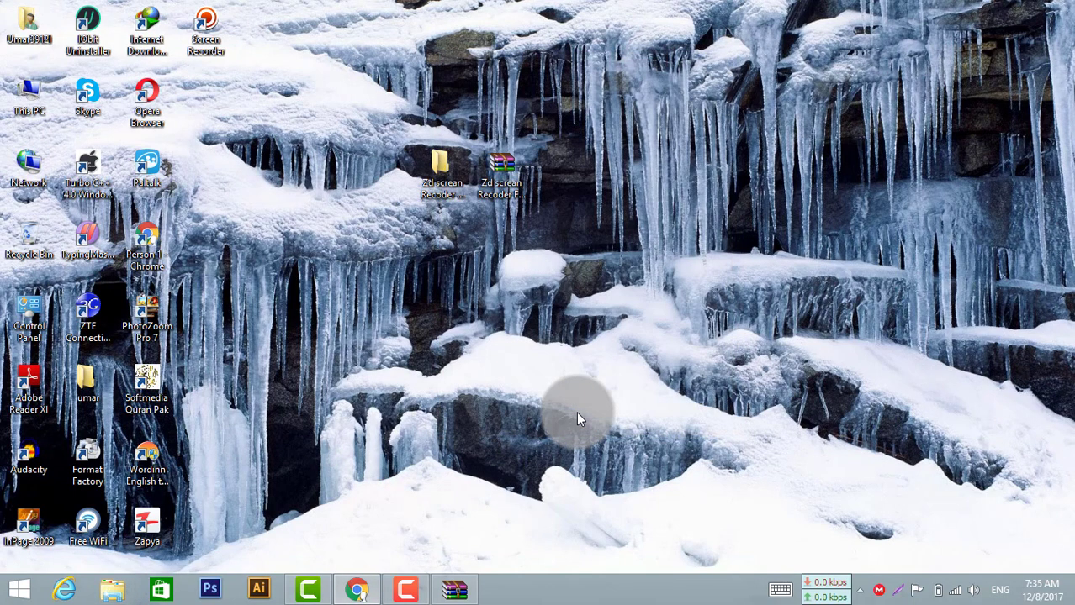